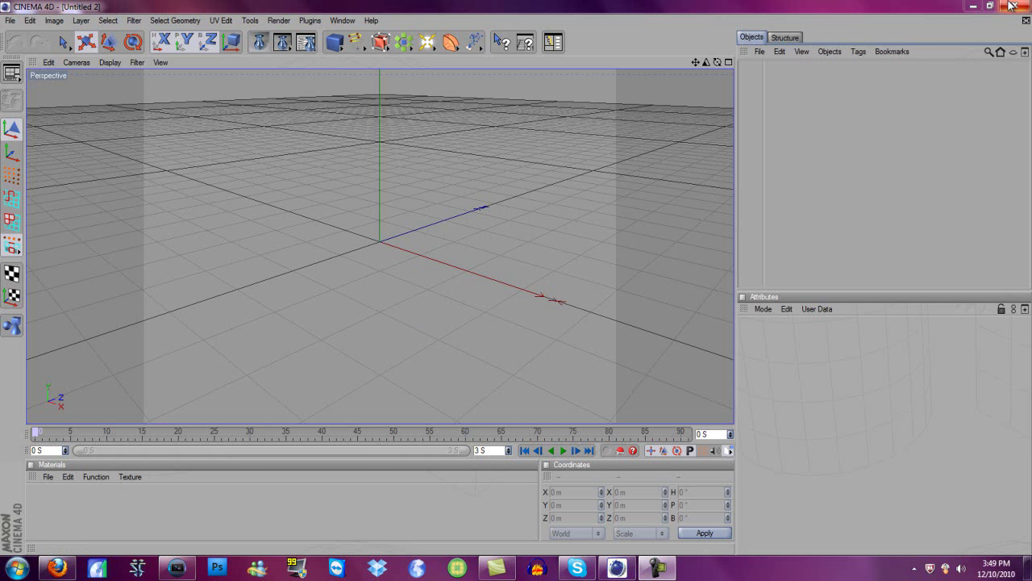
Open the Intro folder inside Videos on the desktop and watch the Klepto Gaming Official Intro video as a reference.
left_click(971, 6)
double_click(24, 93)
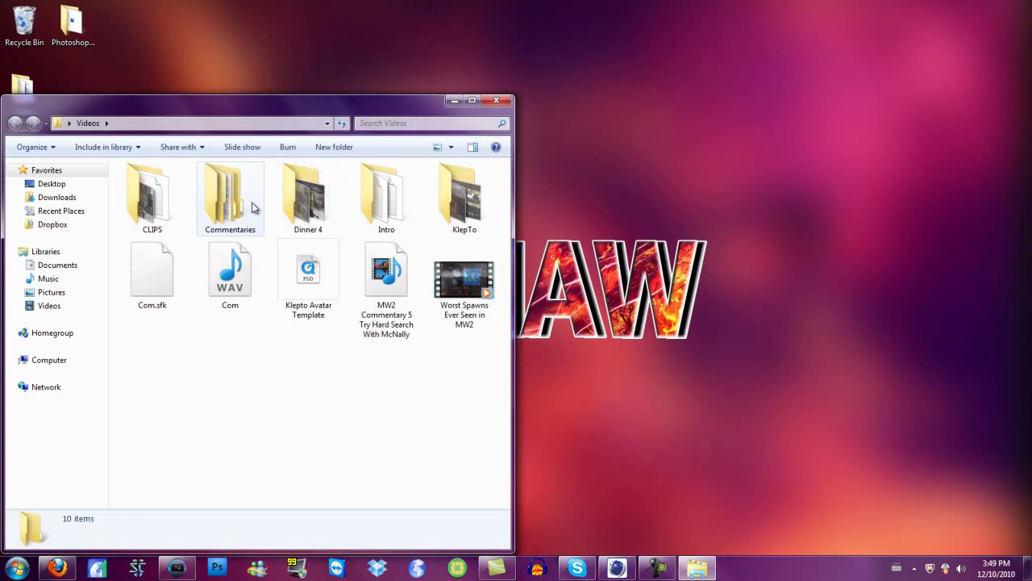
double_click(395, 193)
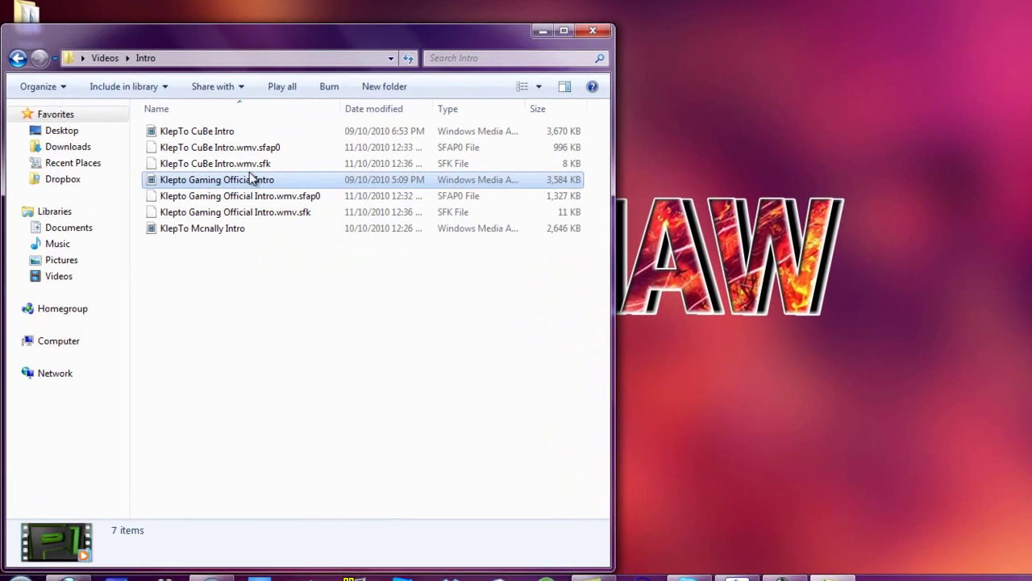
left_click(233, 222)
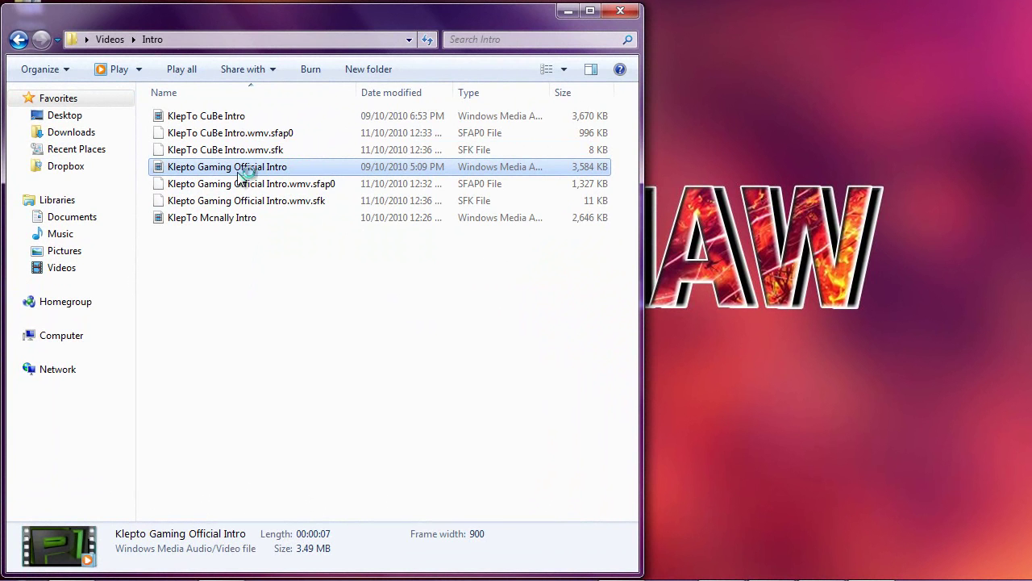
left_click(569, 11)
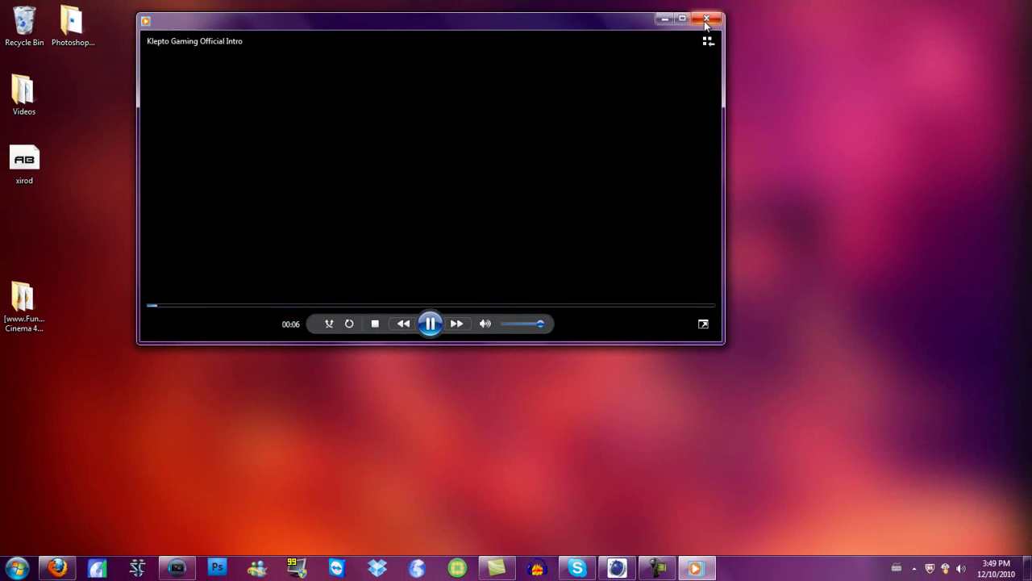
left_click(705, 20)
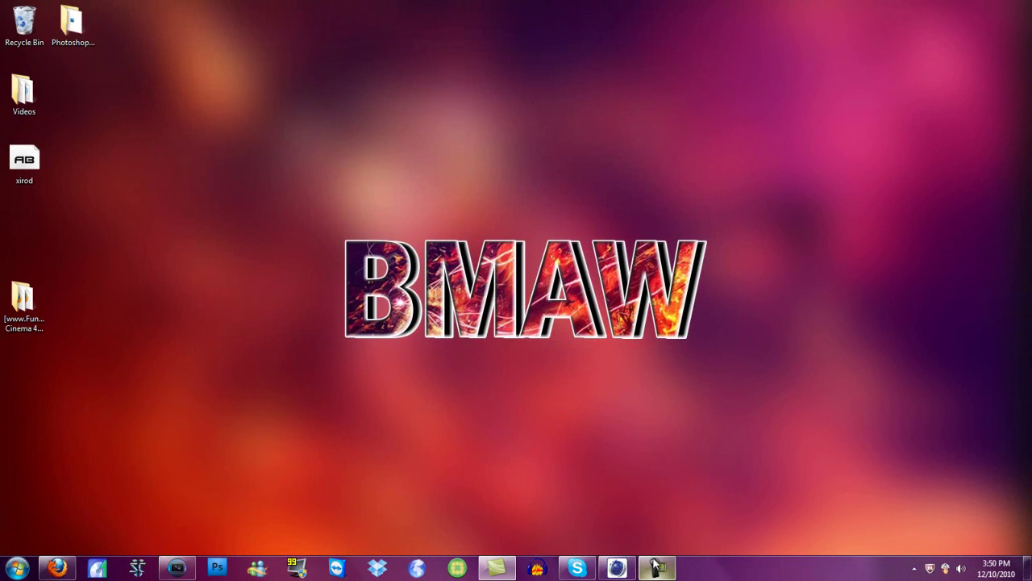
Switch back to CINEMA 4D and create a new empty scene.
left_click(617, 567)
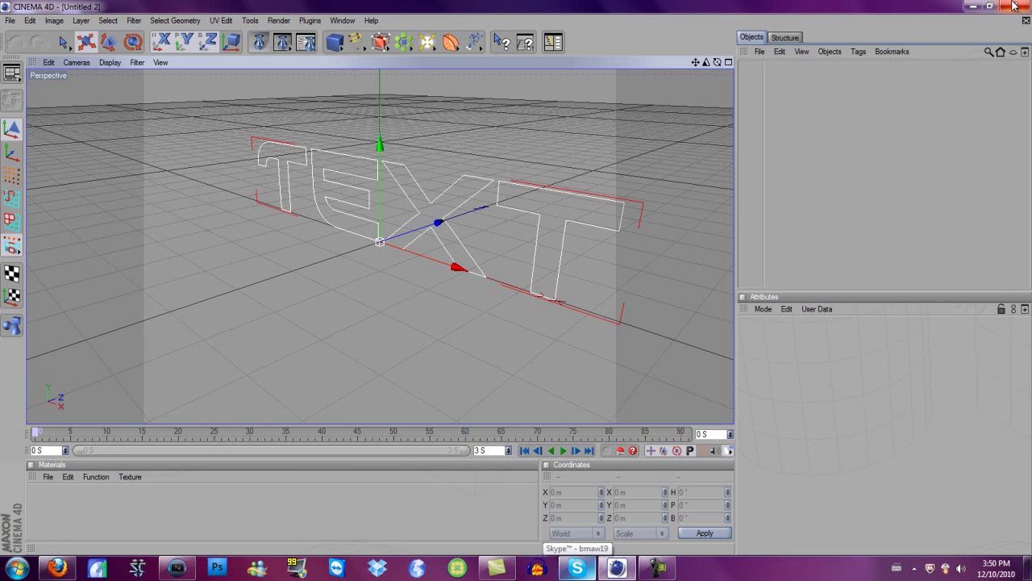
left_click(9, 21)
left_click(24, 30)
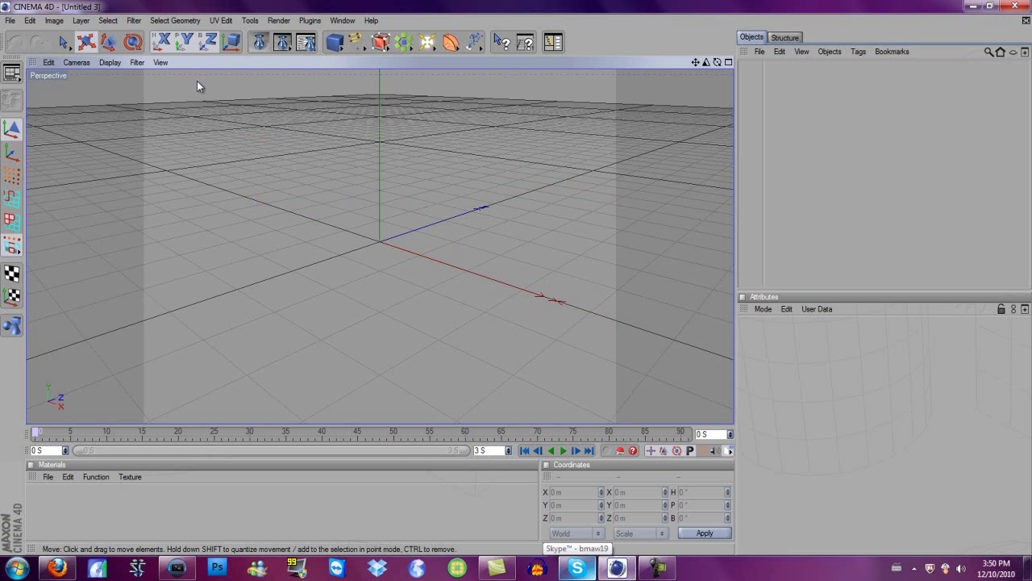
Add a Text spline to the scene and change its content to "Youtube".
left_click(360, 50)
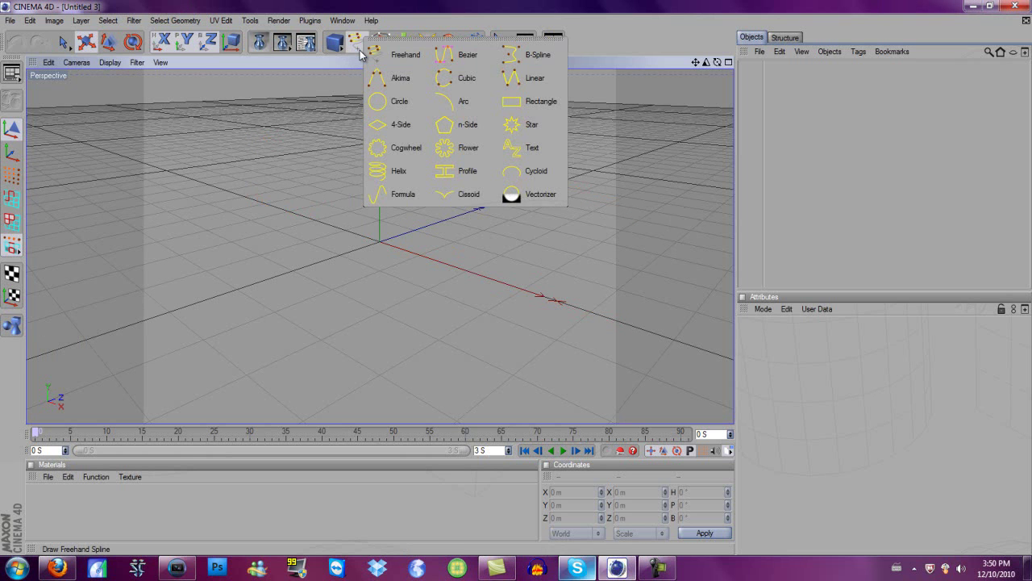
left_click(521, 147)
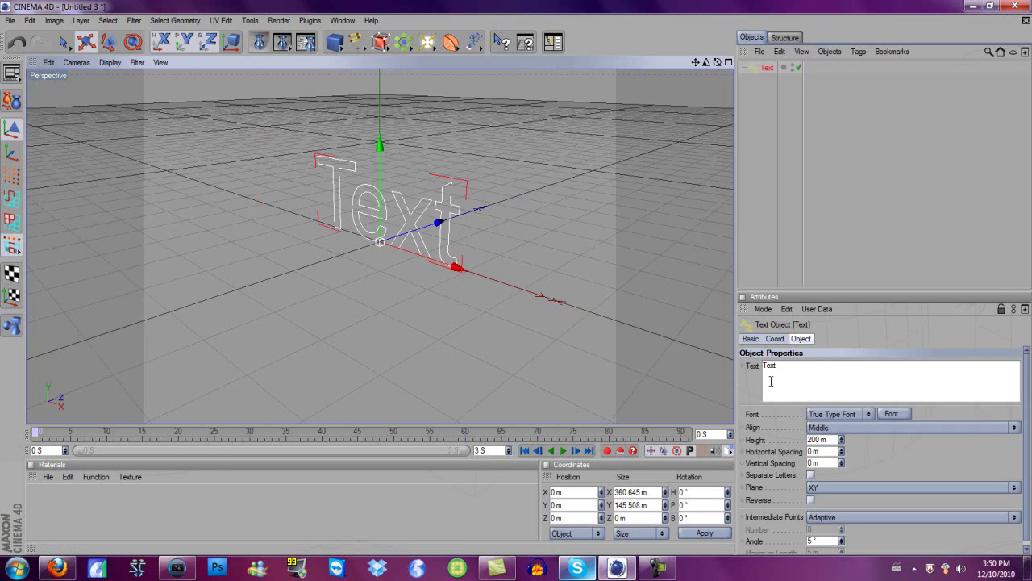
left_click_drag(801, 365, 747, 365)
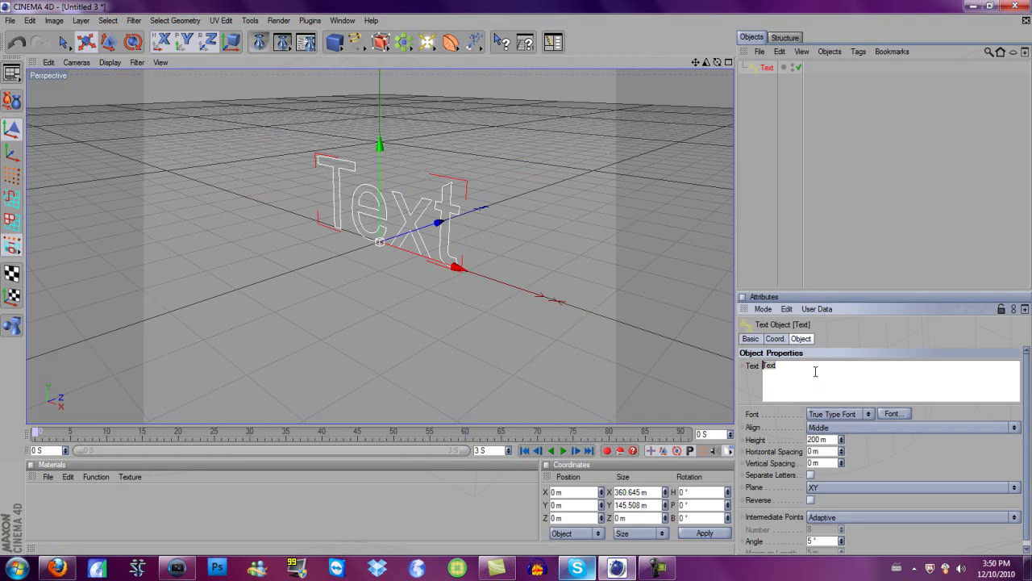
type("Youtube")
Set the Youtube text's font to Xirod in Regular style.
left_click(892, 413)
left_click_drag(131, 158, 132, 201)
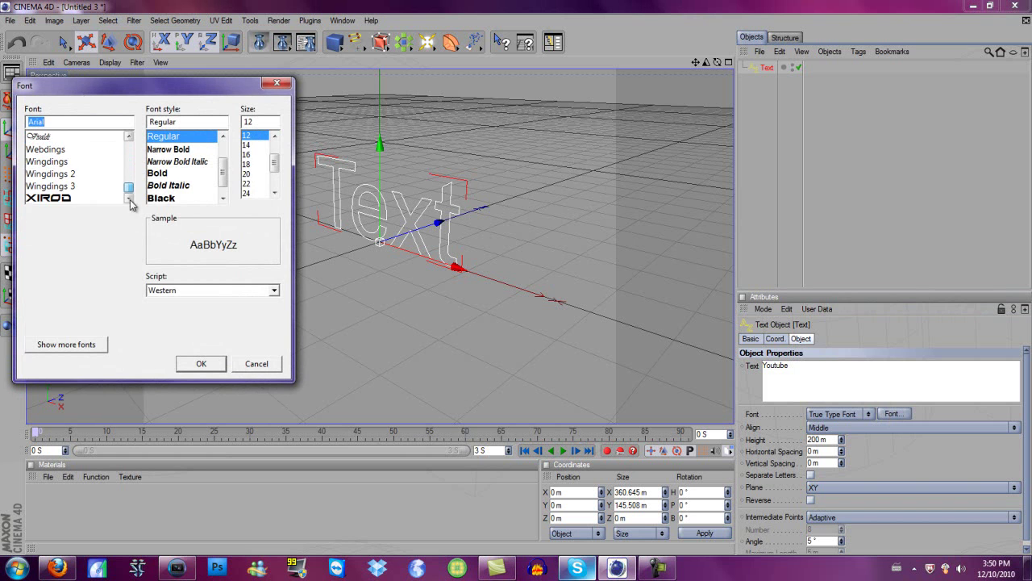
left_click(45, 198)
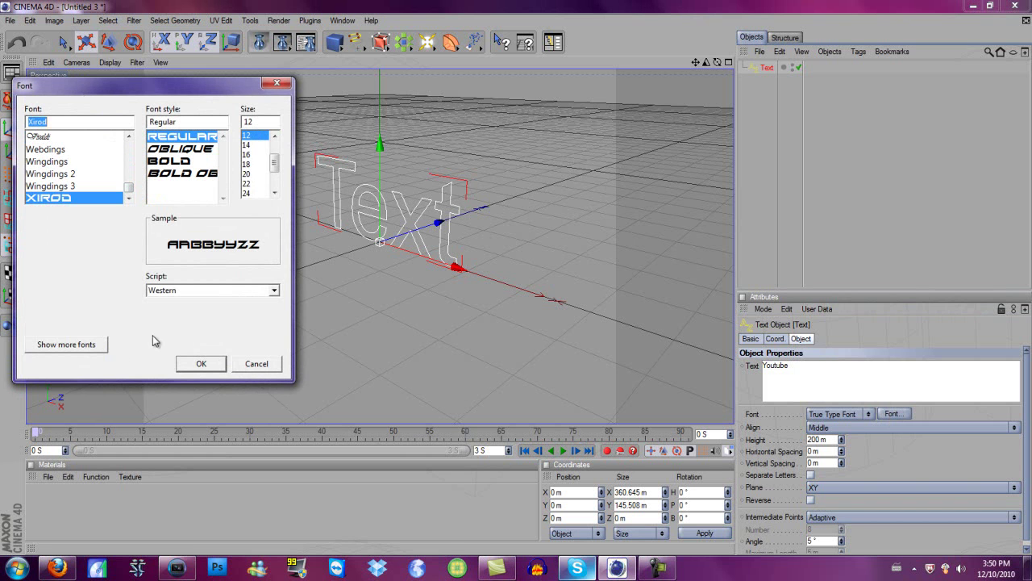
left_click(187, 365)
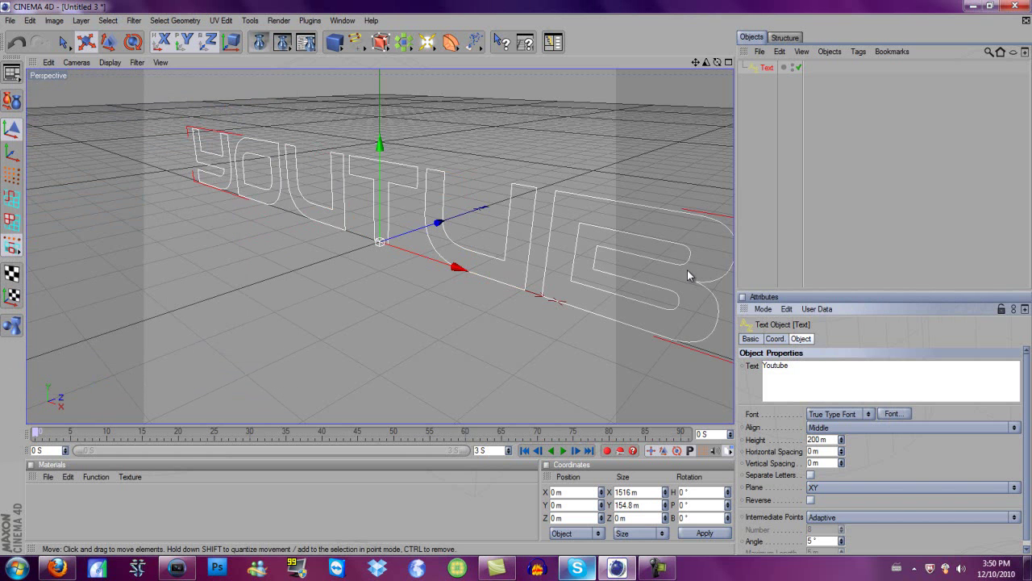
Render the perspective view to check how the bare text spline looks, then return to the normal view.
left_click(918, 154)
left_click(261, 46)
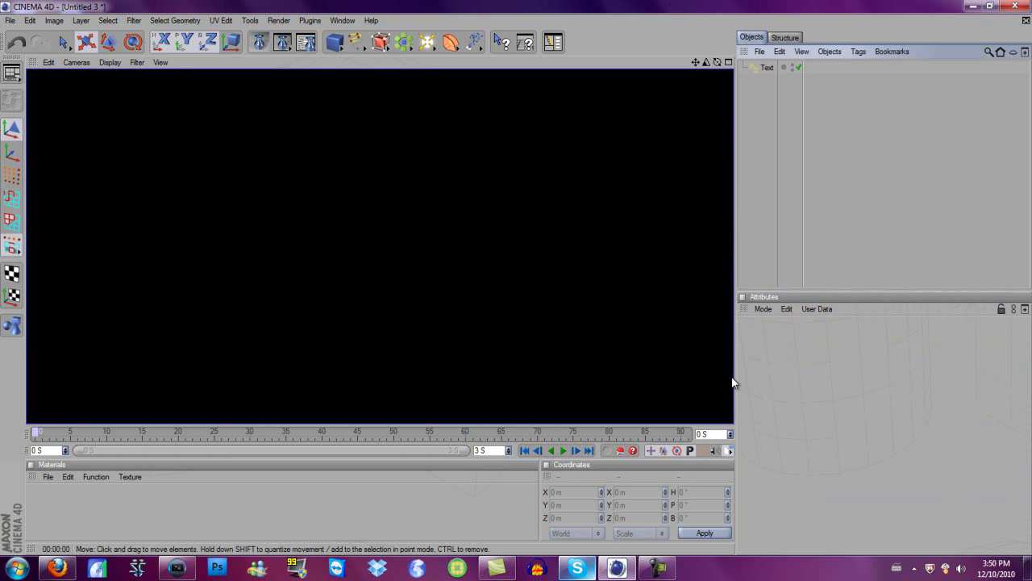
left_click(853, 218)
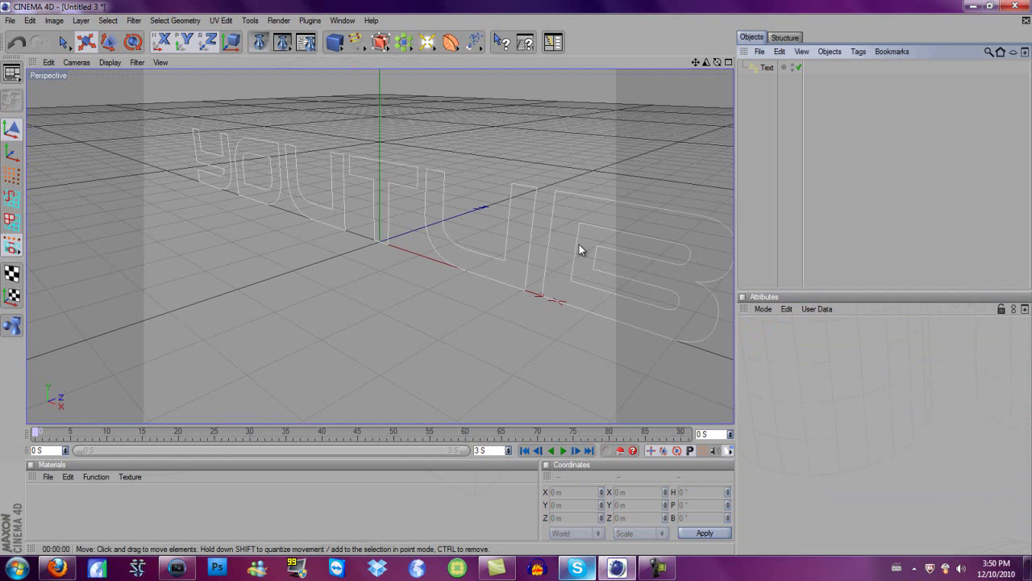
Add an Extrude NURBS object, nest the Text spline inside it, and preview-render the extruded text.
scroll(656, 104, "down", 6)
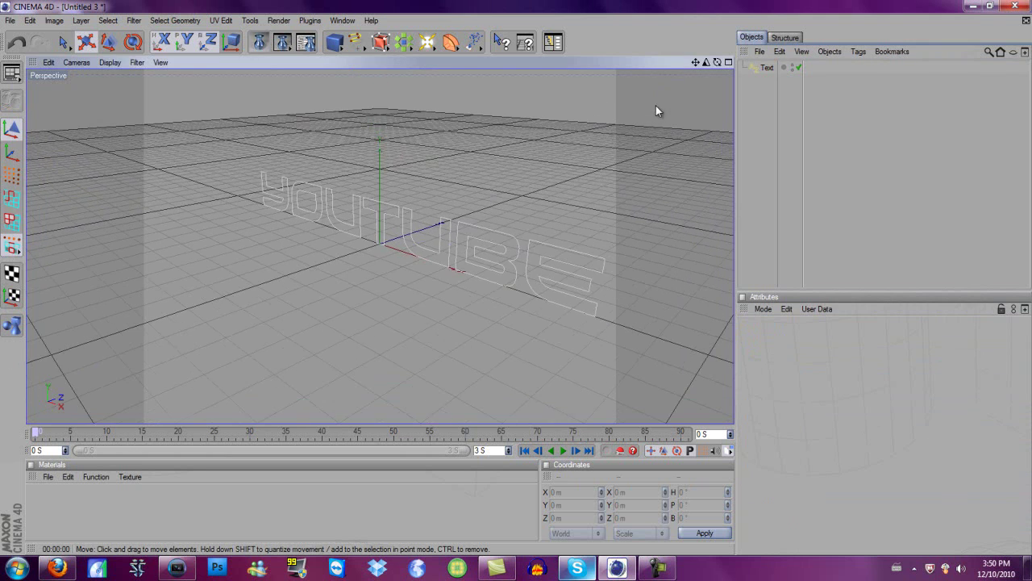
left_click_drag(696, 63, 738, 65)
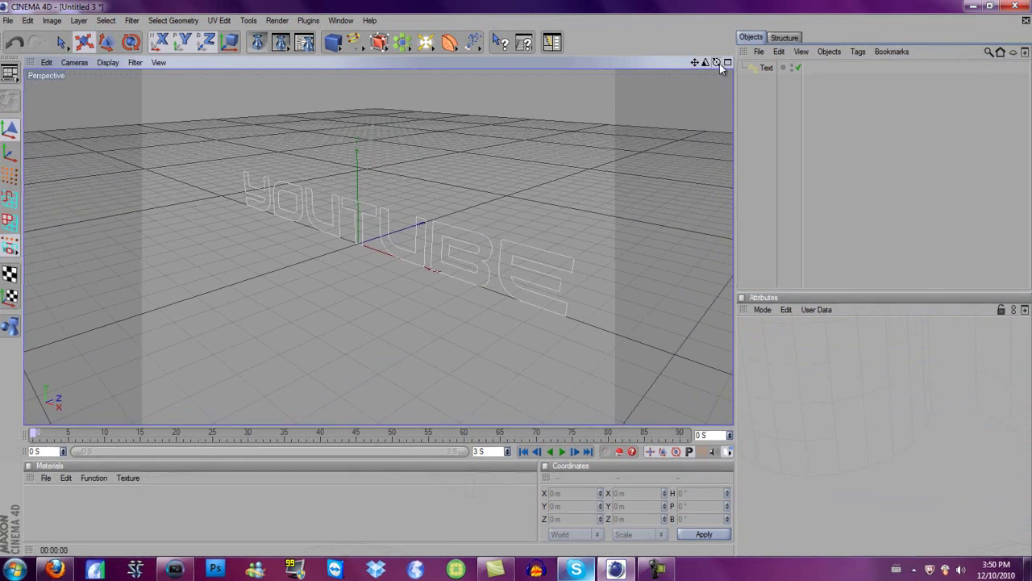
left_click_drag(639, 77, 567, 108)
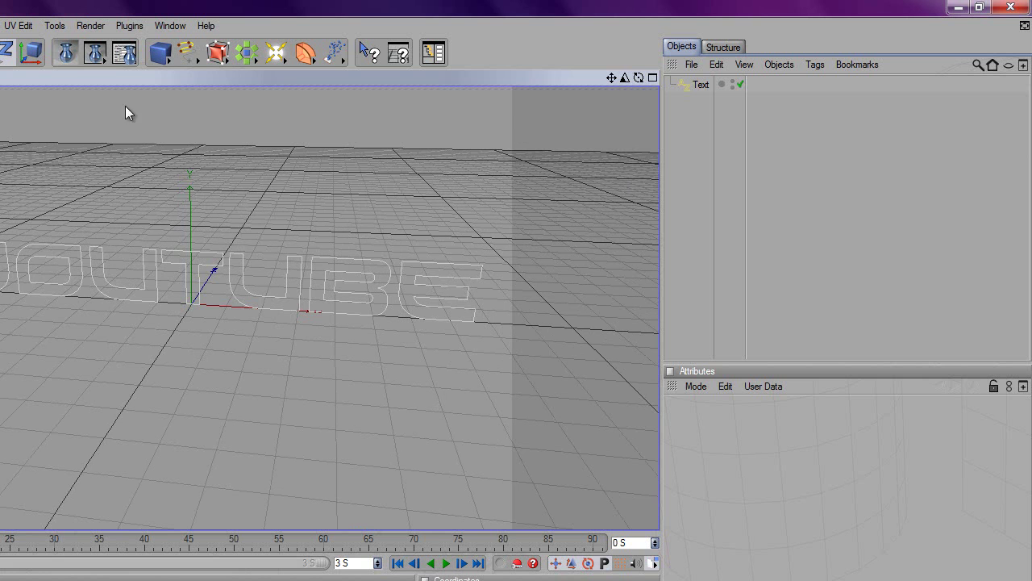
left_click(215, 55)
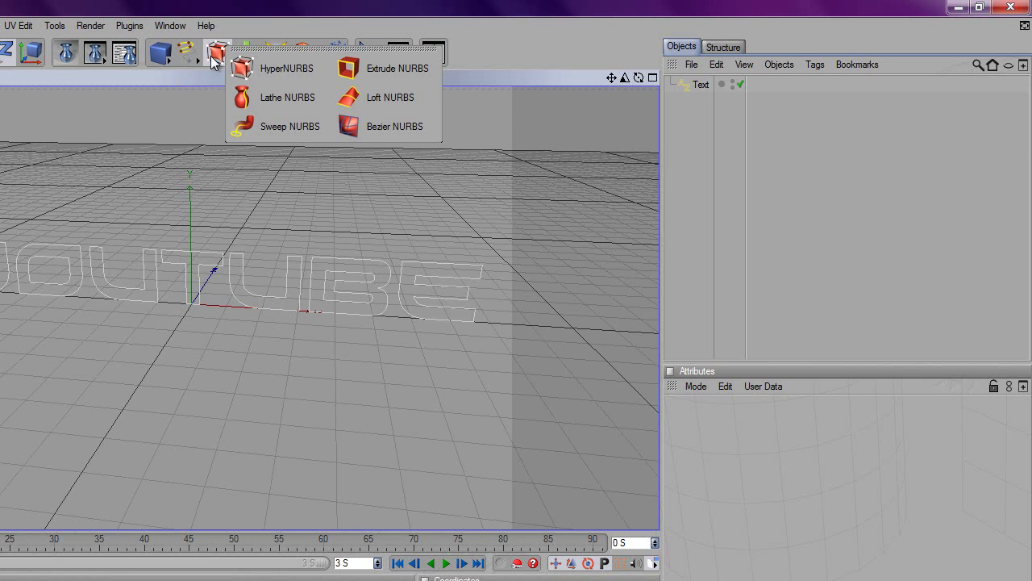
left_click(346, 69)
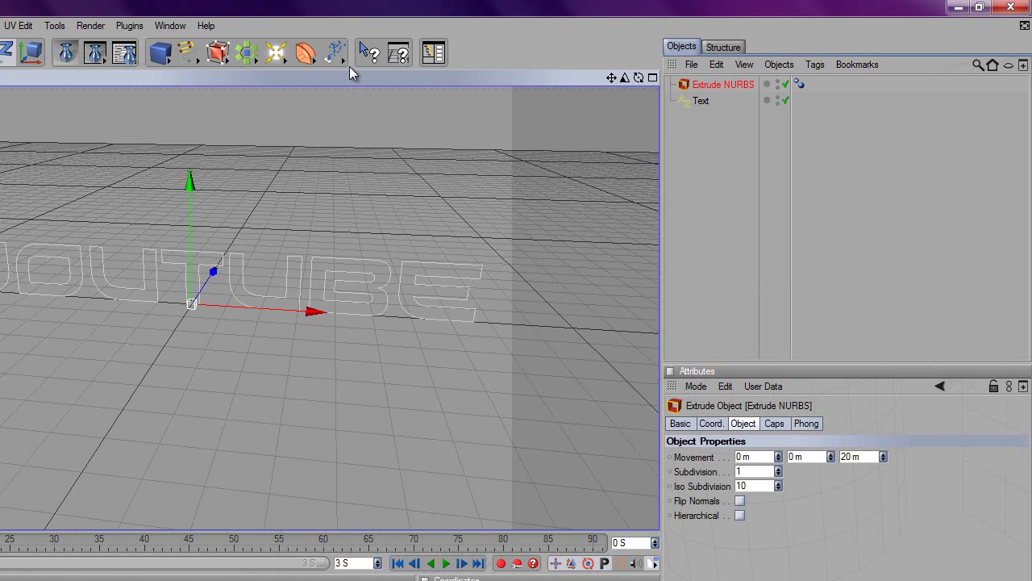
left_click(707, 100)
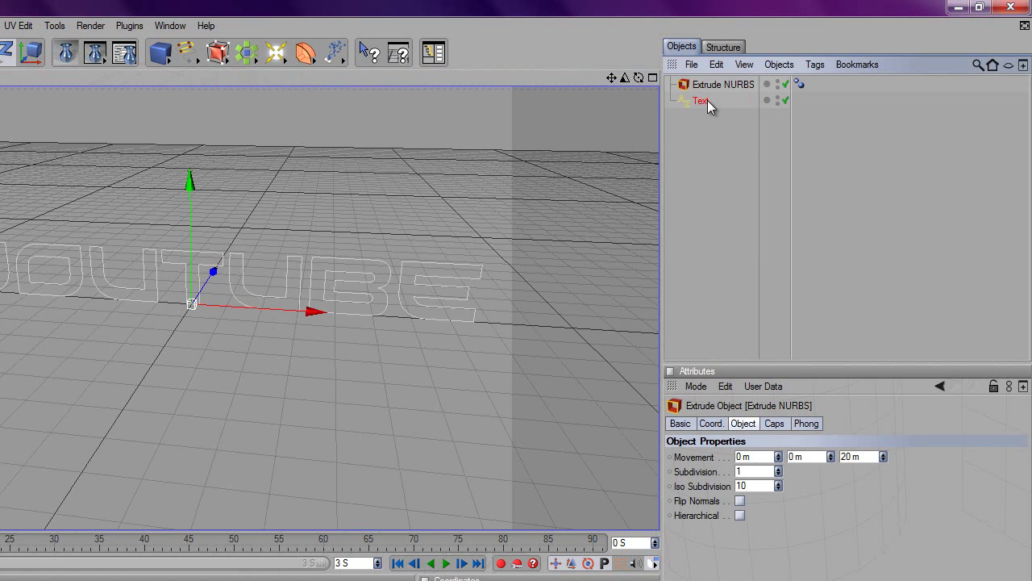
left_click_drag(704, 100, 720, 83)
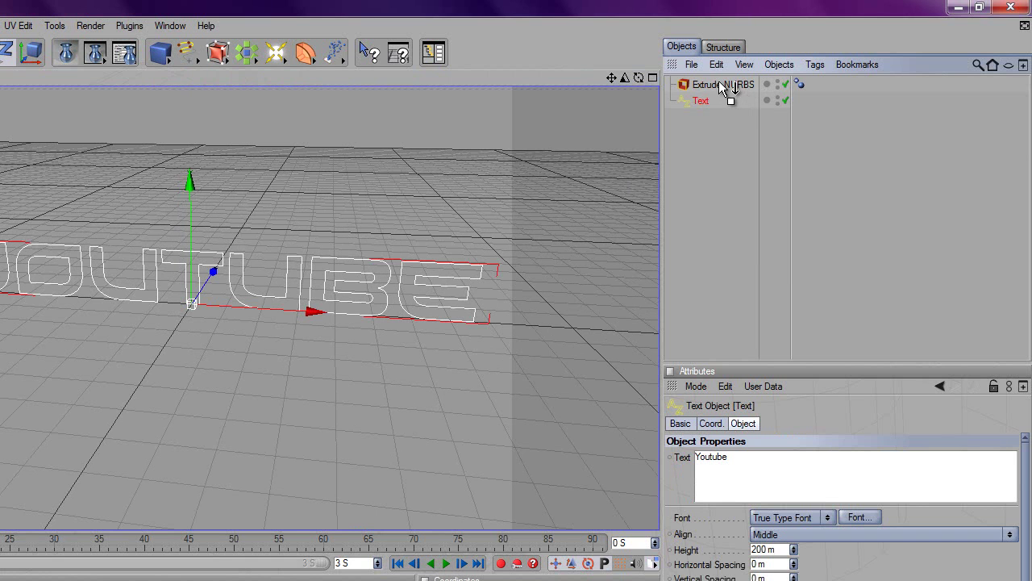
left_click_drag(719, 86, 721, 89)
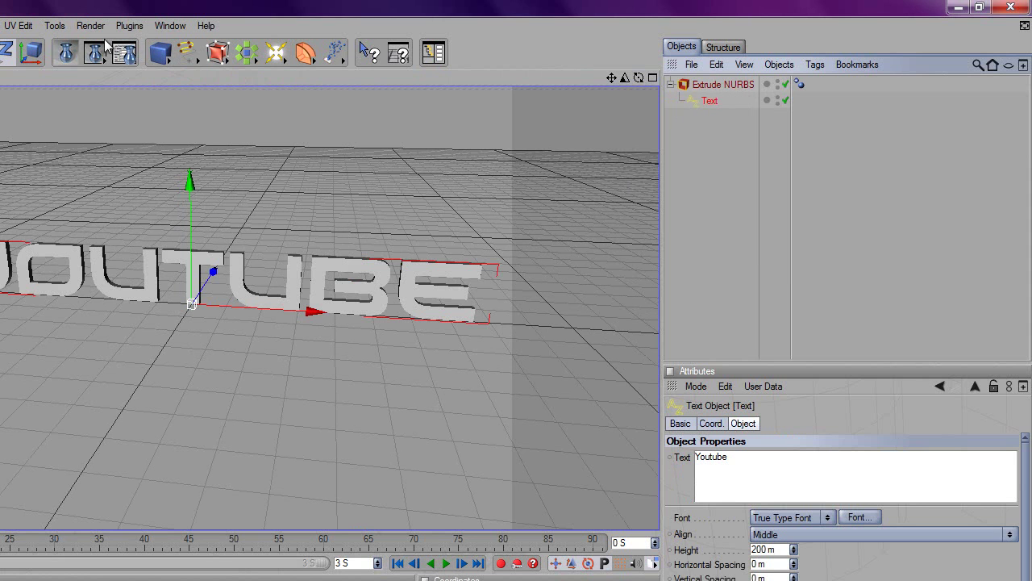
left_click(63, 54)
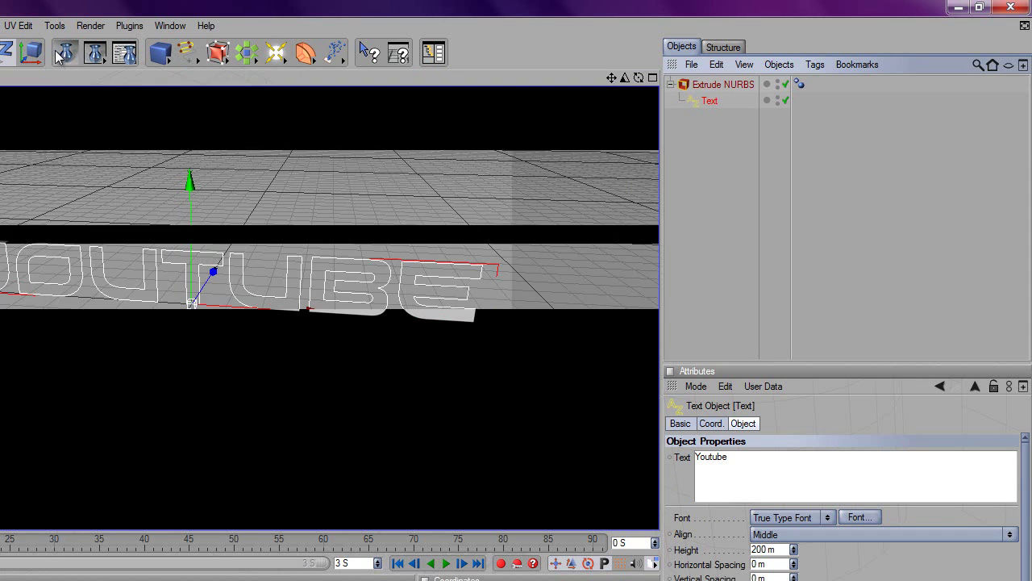
left_click(837, 224)
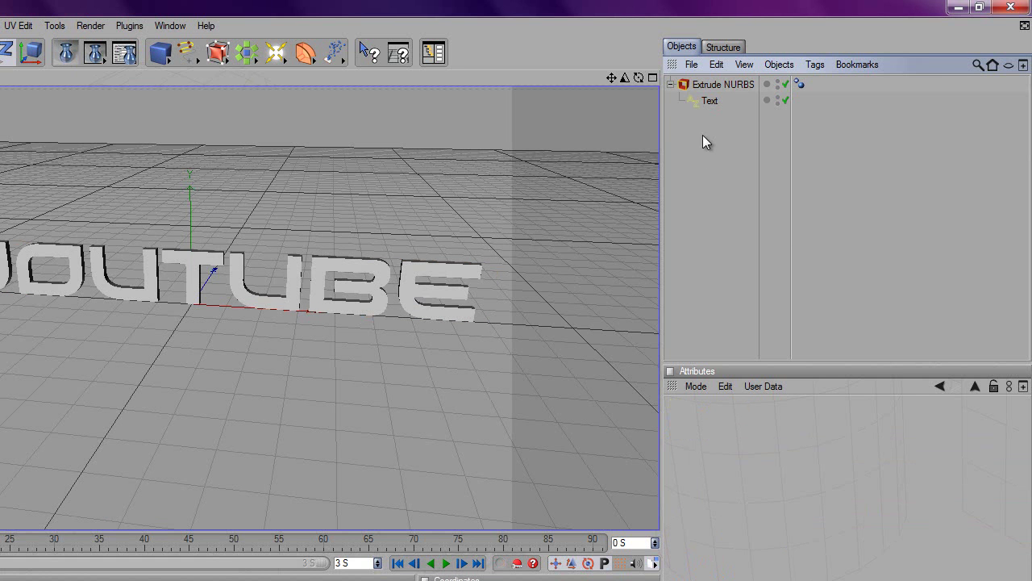
Set the Extrude NURBS object's Z movement to 80 m to deepen the text.
left_click(705, 87)
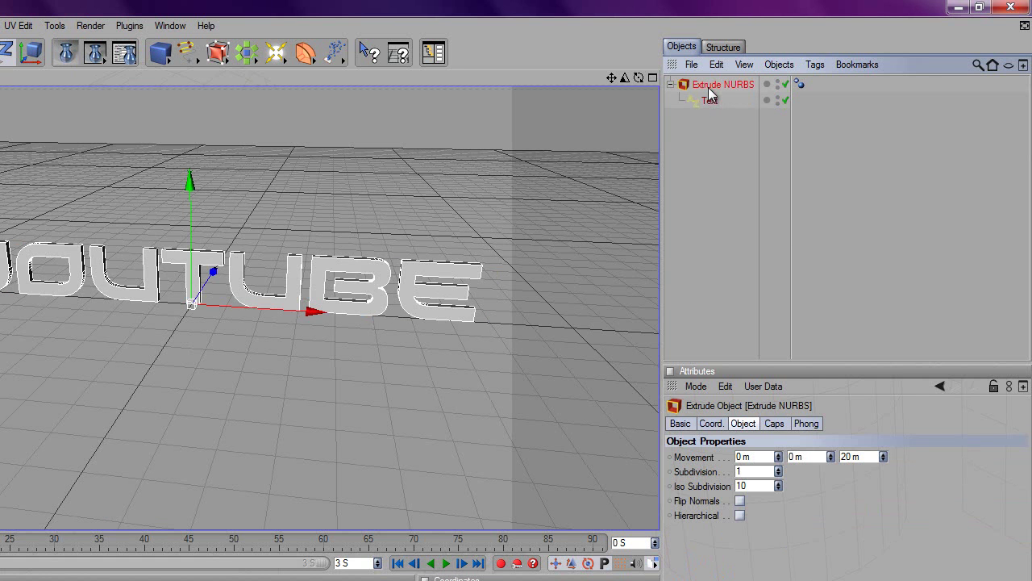
left_click(850, 456)
key("BackSpace")
type("8")
key("Return")
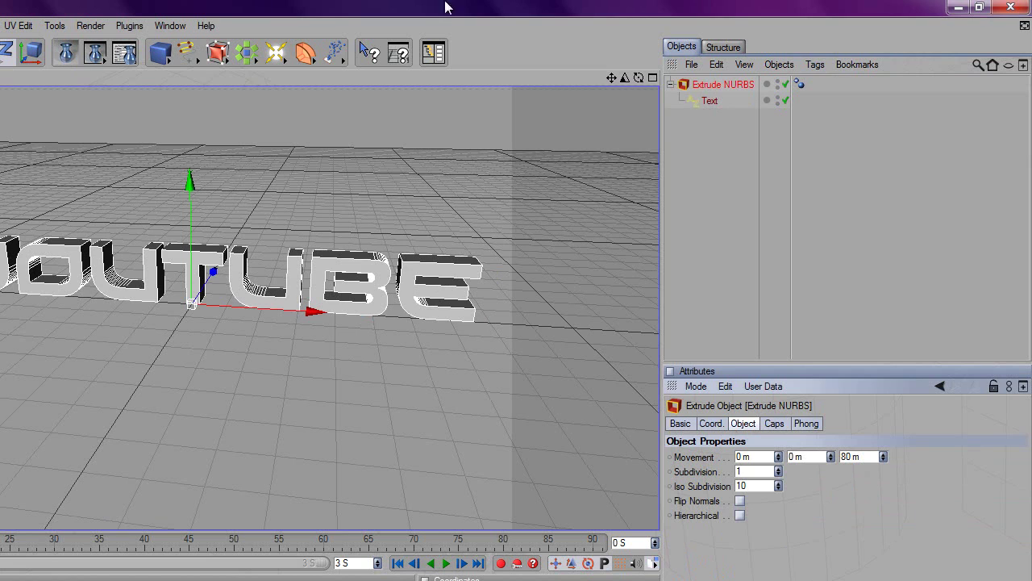
Duplicate the Extrude NURBS object with its nested text by copying and pasting it.
left_click_drag(637, 80, 392, 347)
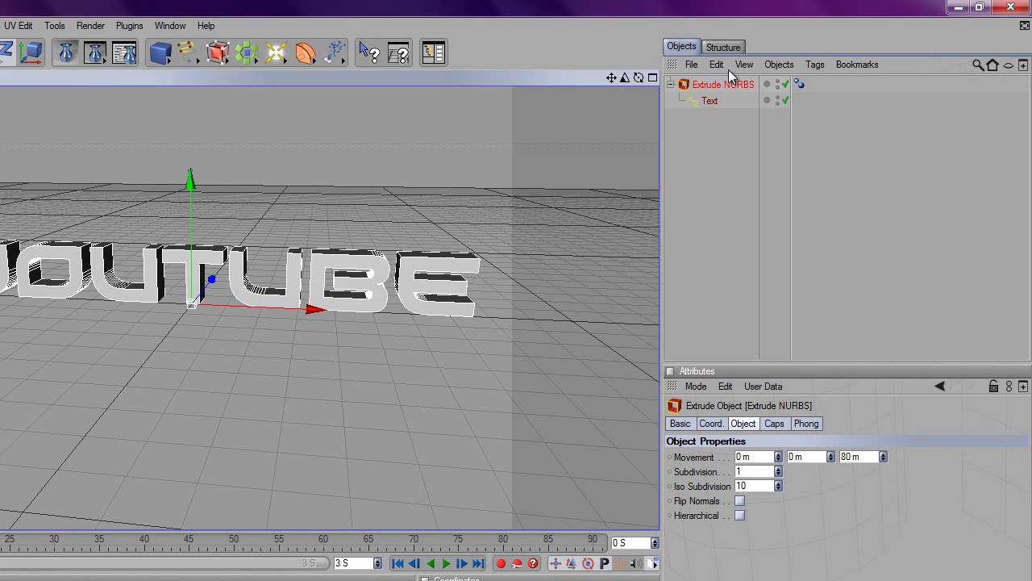
left_click(670, 84)
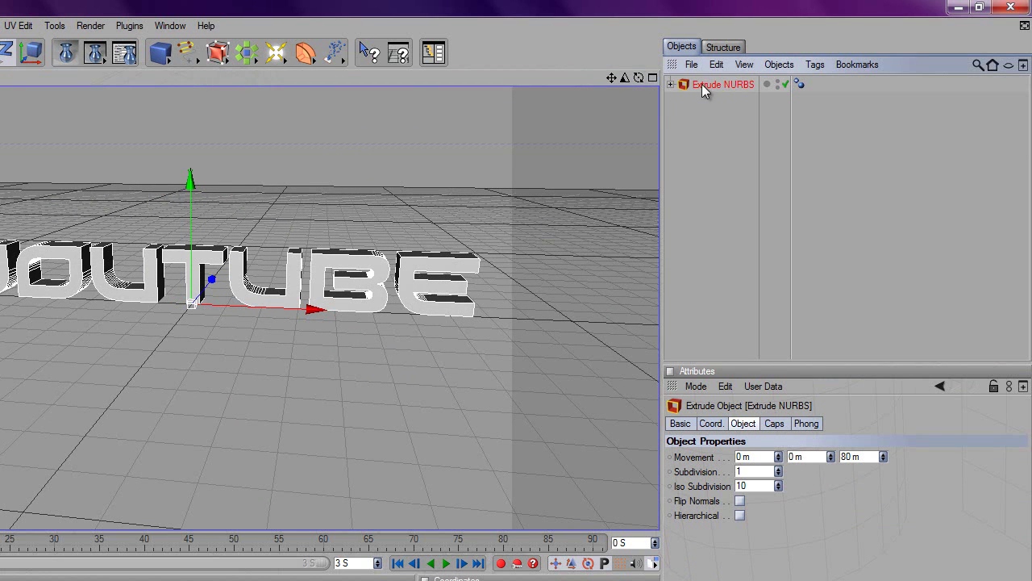
left_click(716, 64)
left_click(735, 139)
left_click(716, 65)
left_click(761, 151)
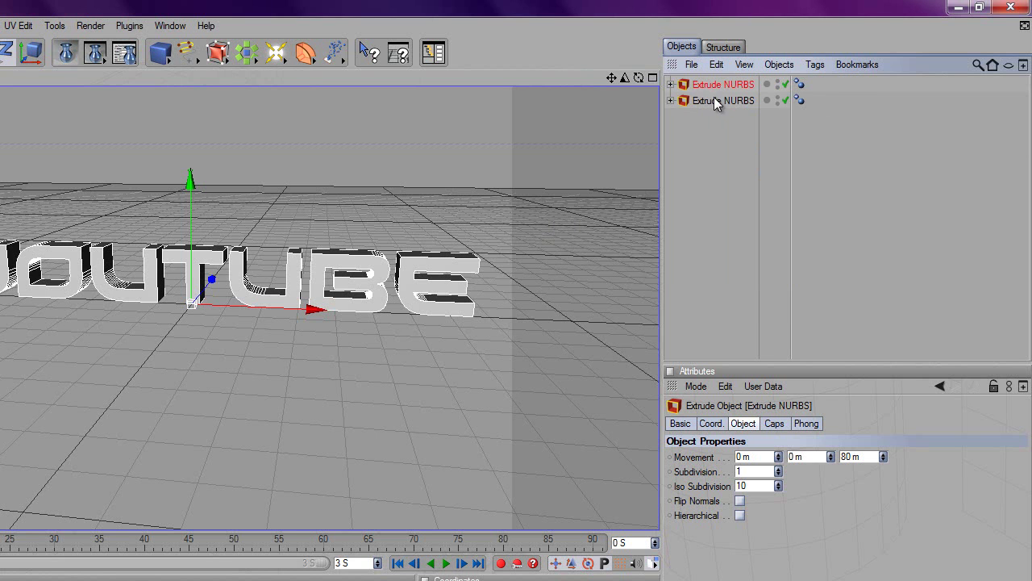
Set the Z movement of the lower Extrude NURBS object in the object list to 40 m.
left_click(716, 104)
left_click(670, 100)
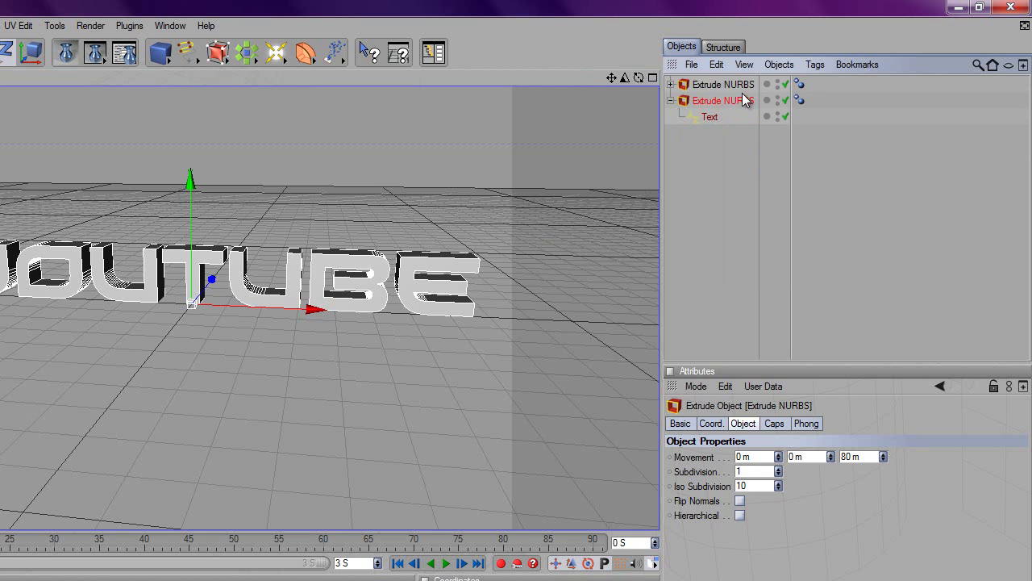
left_click(847, 457)
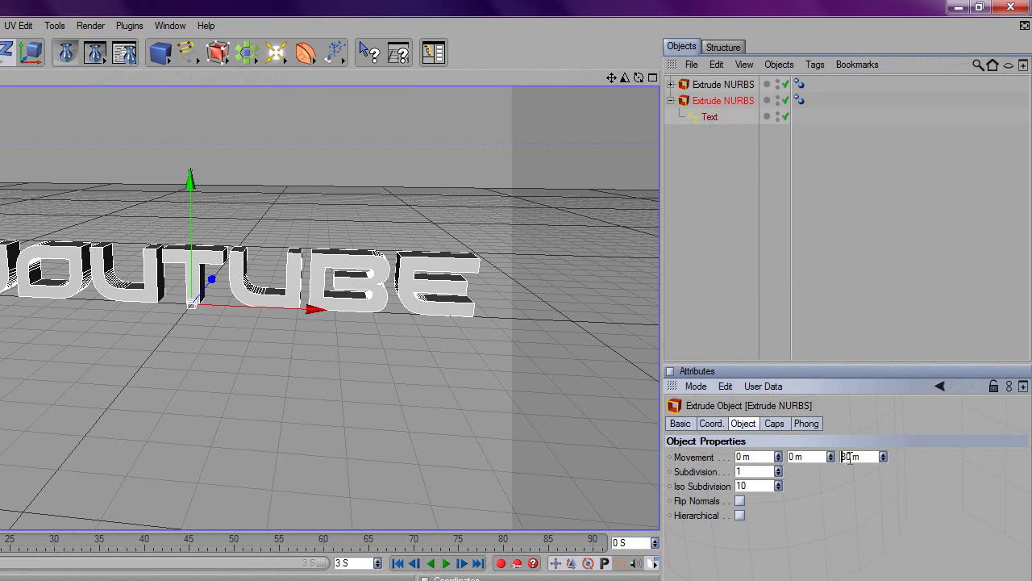
key("BackSpace")
type("4")
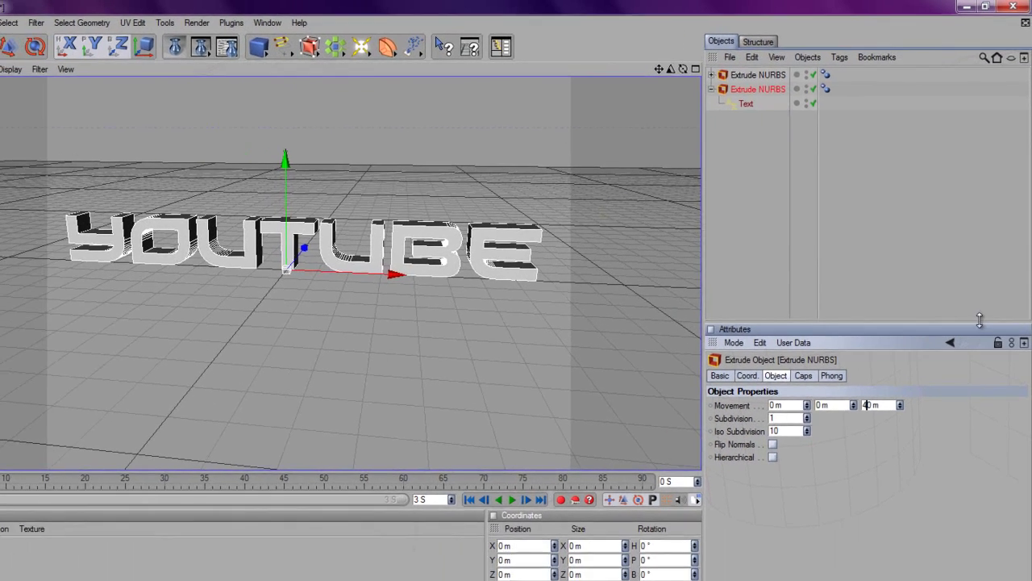
Set both the start and end caps of the 40 m Extrude NURBS object to Fillet Cap with a 10 m radius.
left_click(826, 338)
left_click(827, 366)
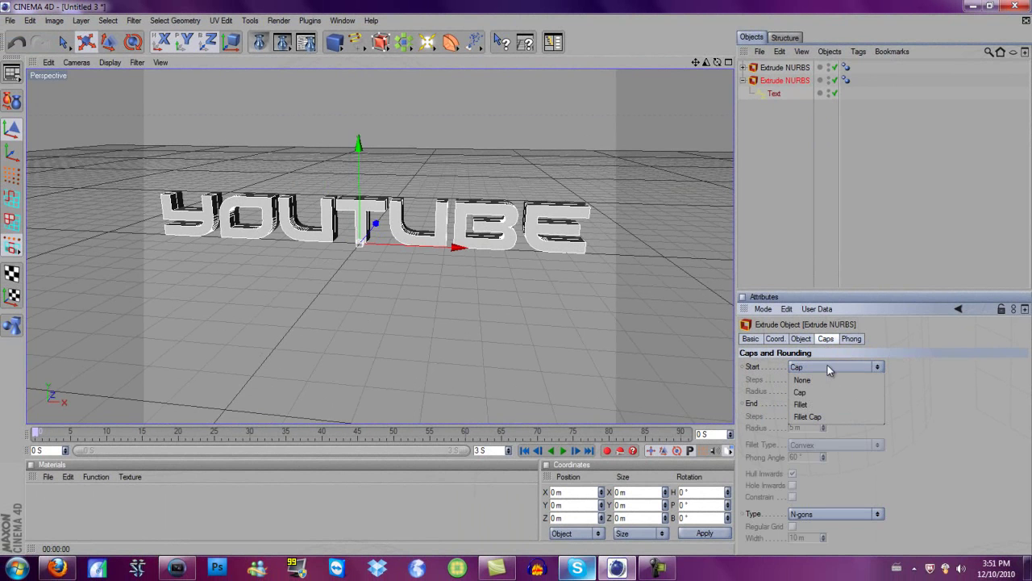
left_click(805, 418)
left_click(816, 405)
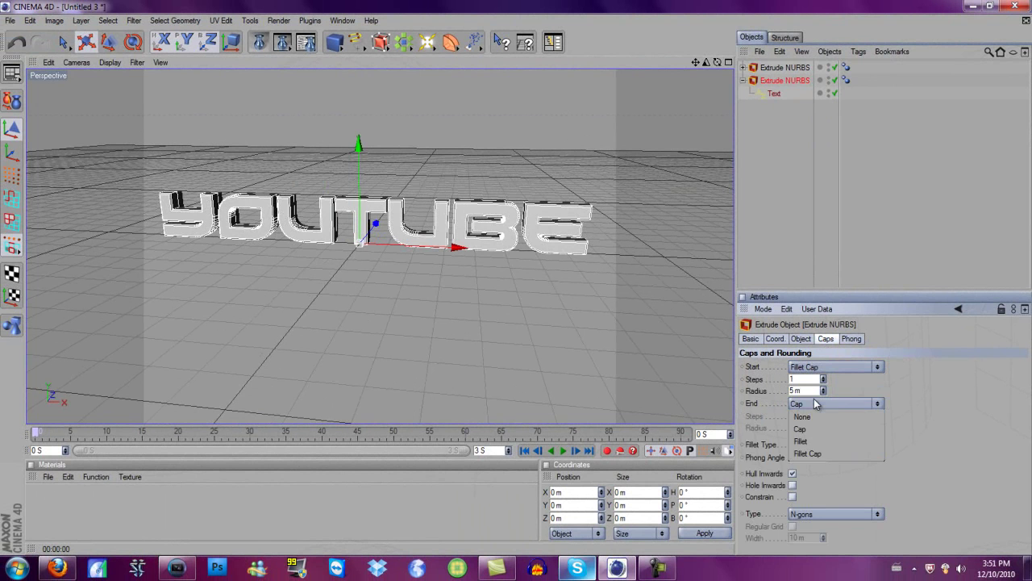
left_click(809, 453)
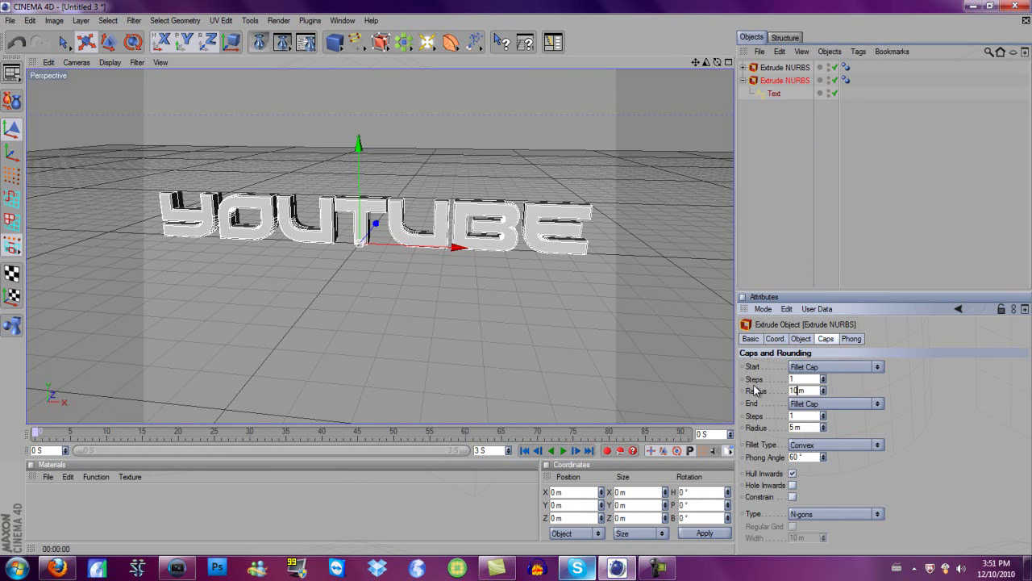
left_click_drag(793, 427, 775, 429)
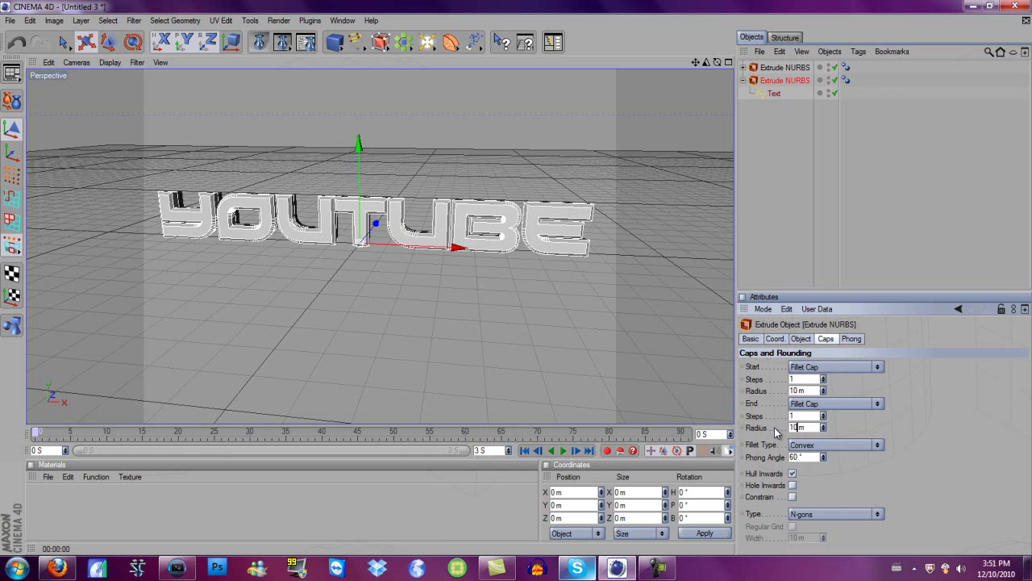
key("Return")
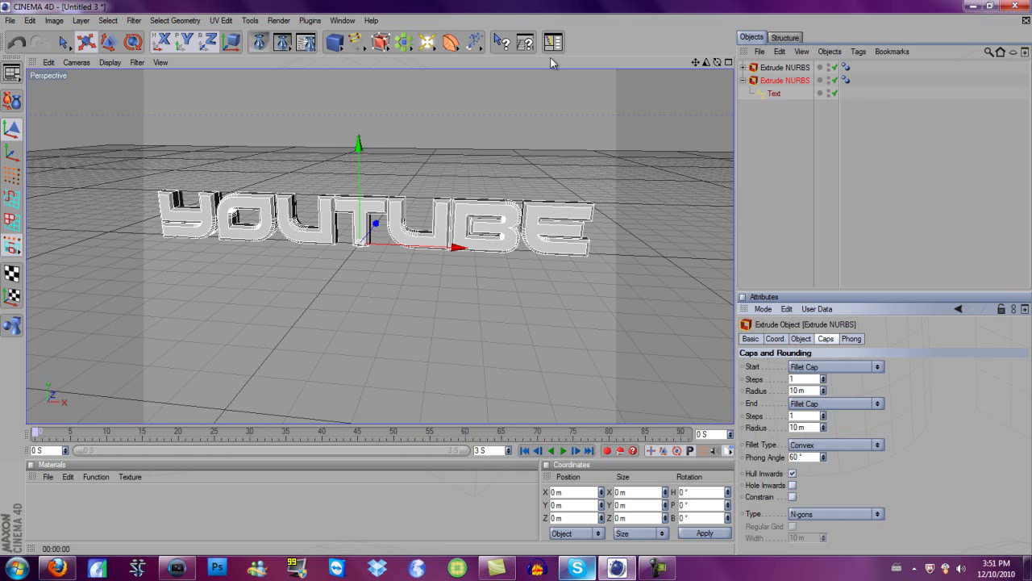
Move the fillet-capped Extrude NURBS object about 19 m along Z, centring it within the deeper text, and preview-render the view.
left_click(720, 64)
left_click_drag(720, 65, 457, 129)
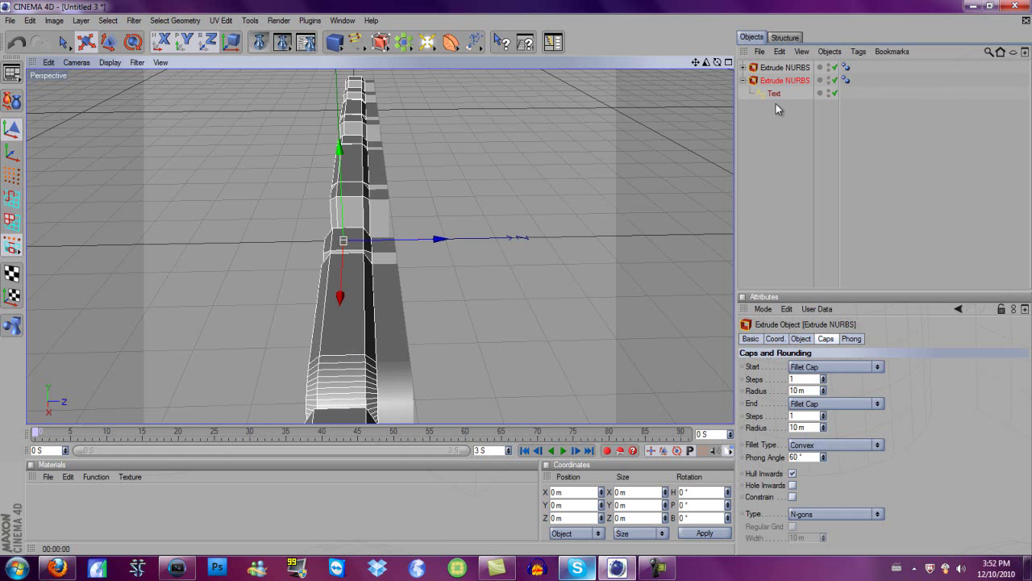
left_click_drag(438, 239, 518, 281)
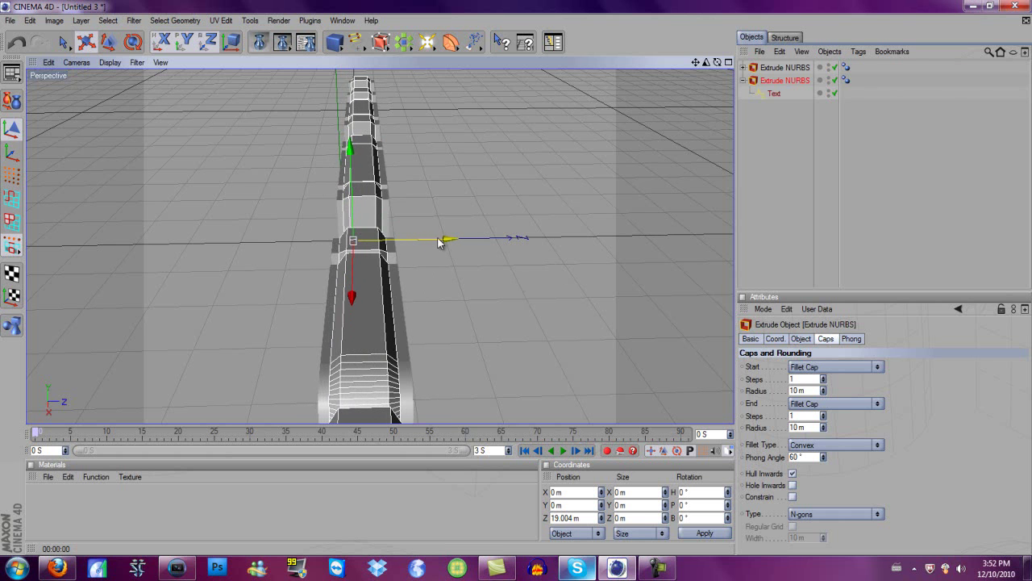
left_click_drag(717, 62, 683, 62)
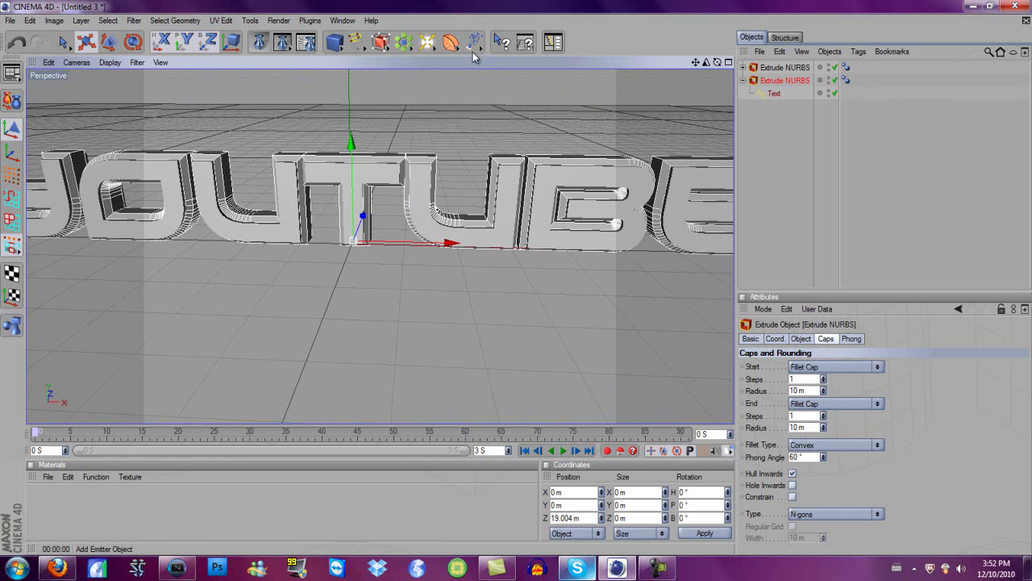
left_click(258, 41)
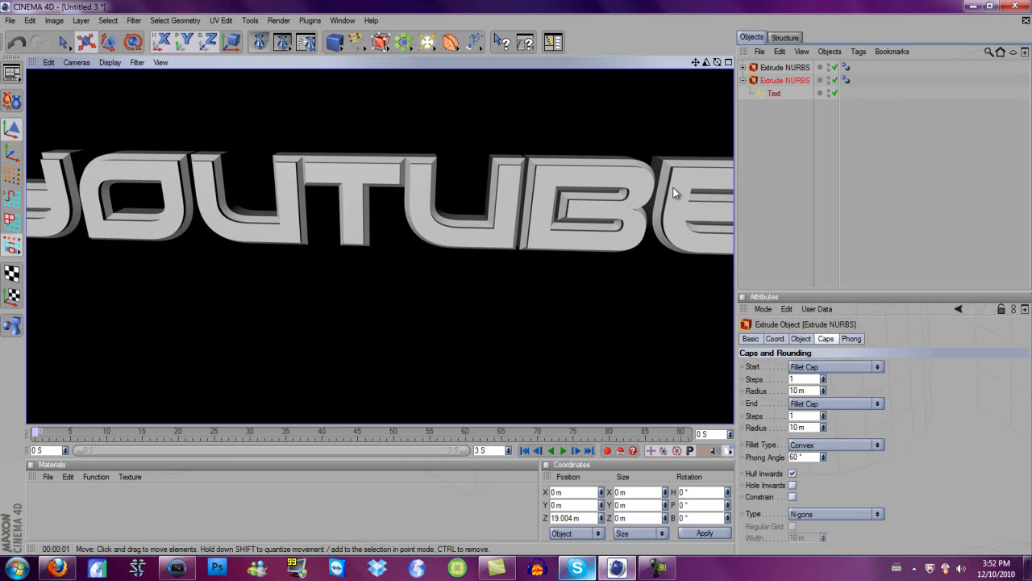
scroll(612, 118, "down", 5)
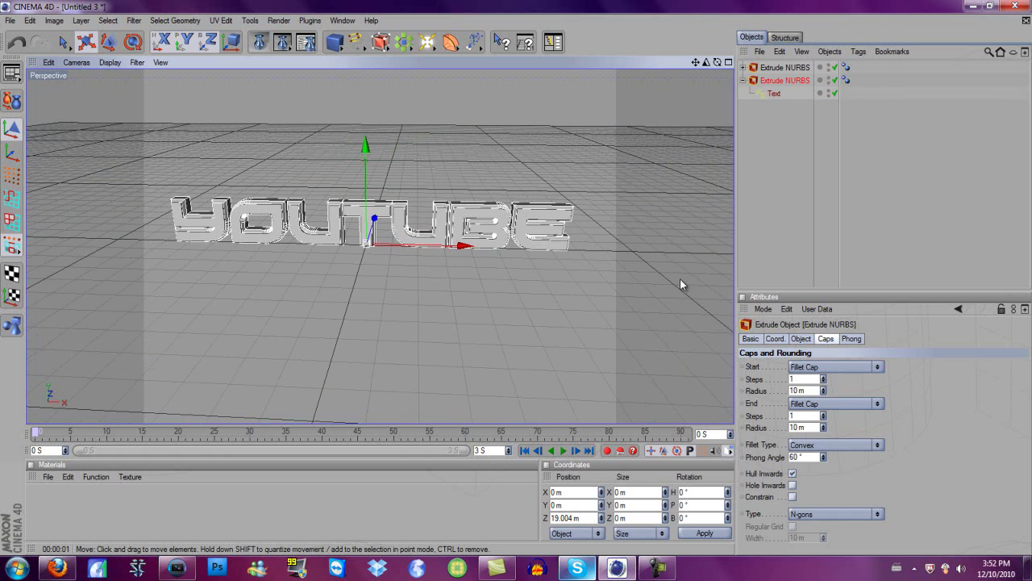
Add a Plane object as the floor and set both its width and height to 10000000 m.
left_click(337, 44)
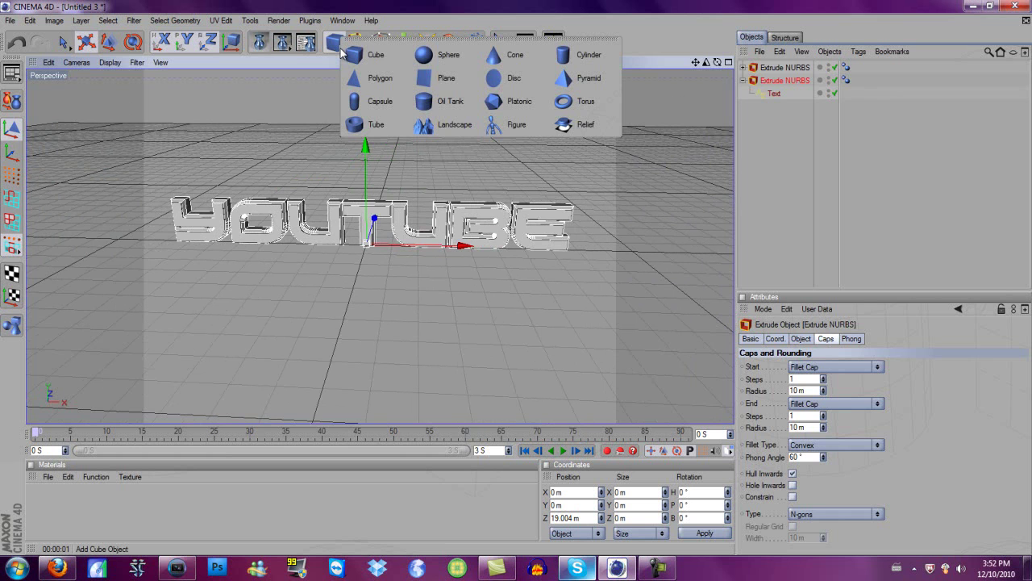
left_click(439, 79)
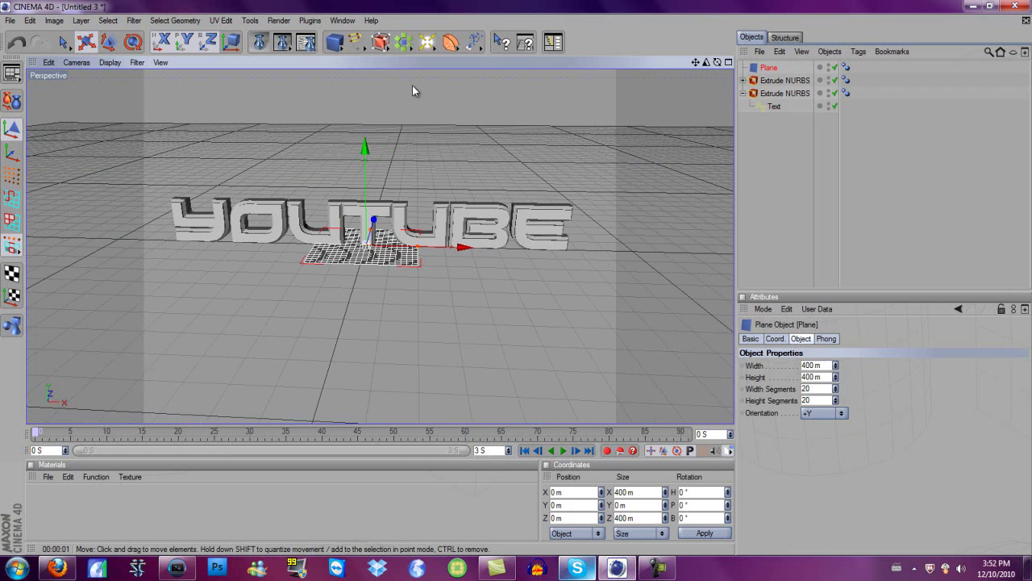
double_click(814, 366)
type("999999")
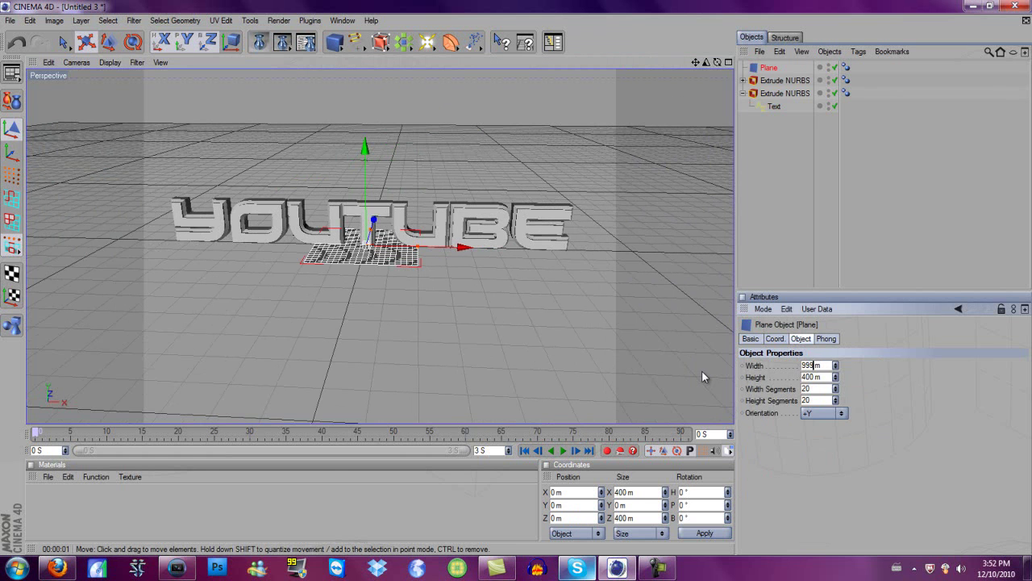
type("99")
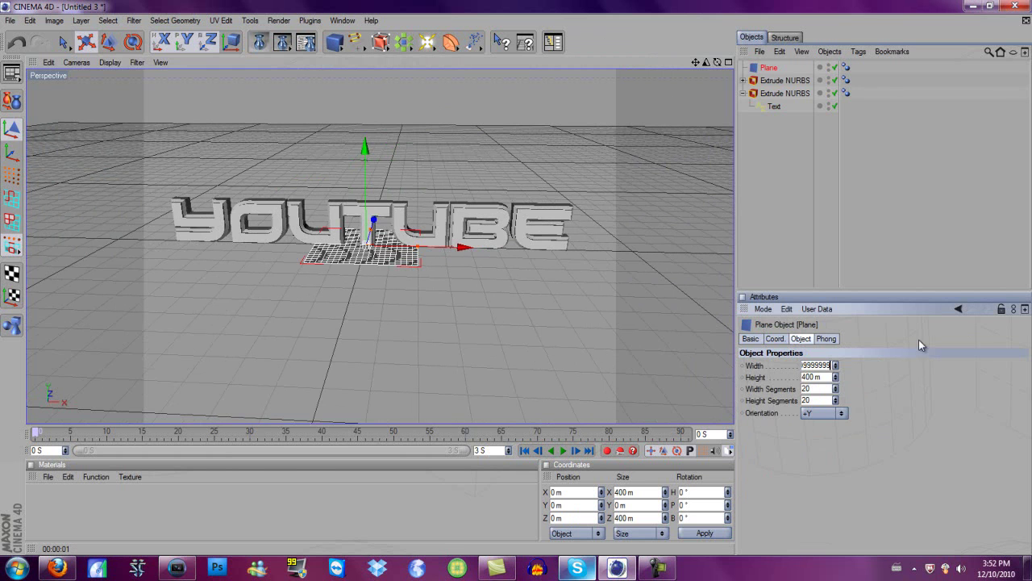
left_click(818, 376)
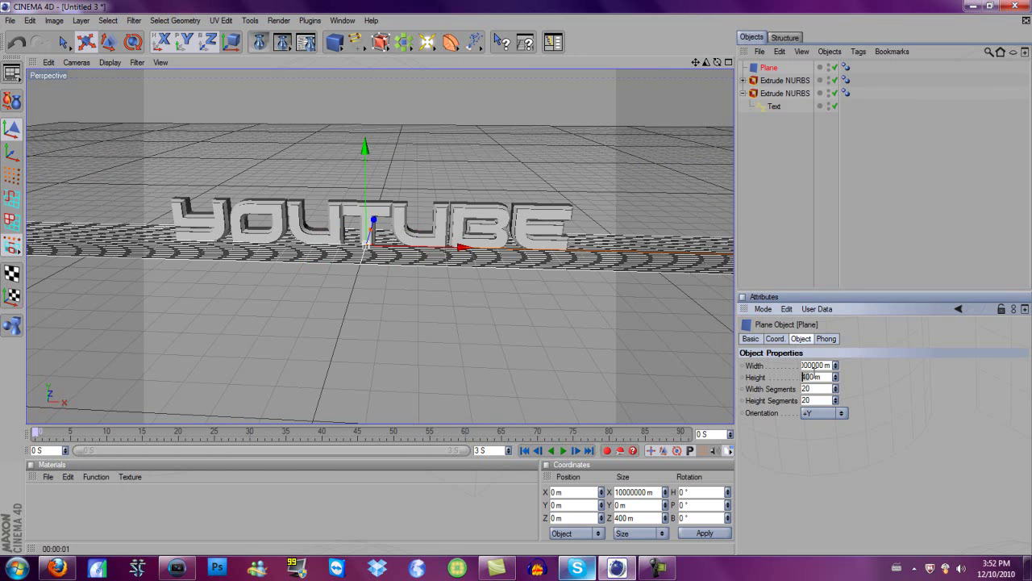
double_click(816, 377)
type("99999999")
key("Return")
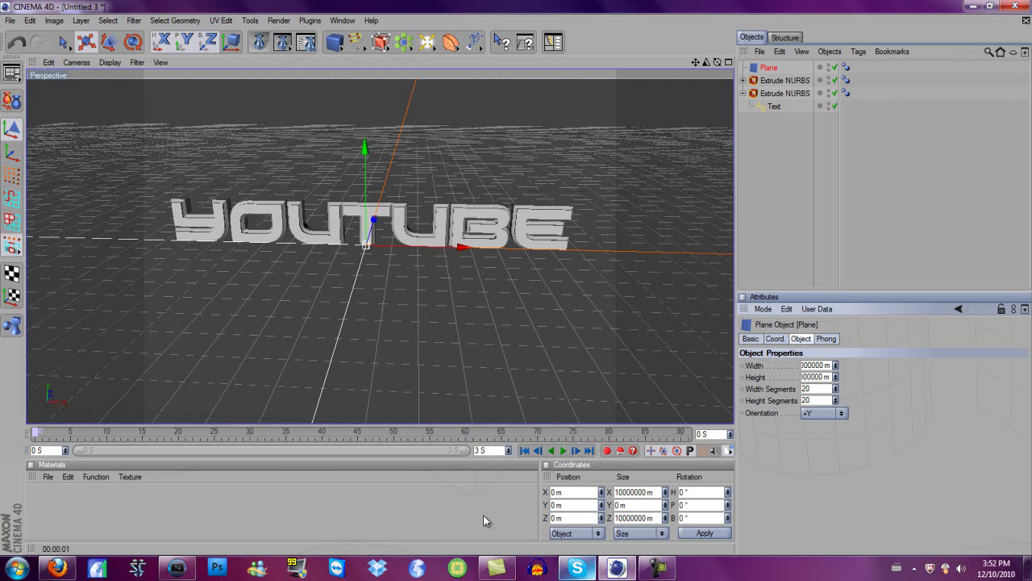
Create a new material and set its colour to a dark grey-green with RGB 46, 47, 36.
left_click(781, 93)
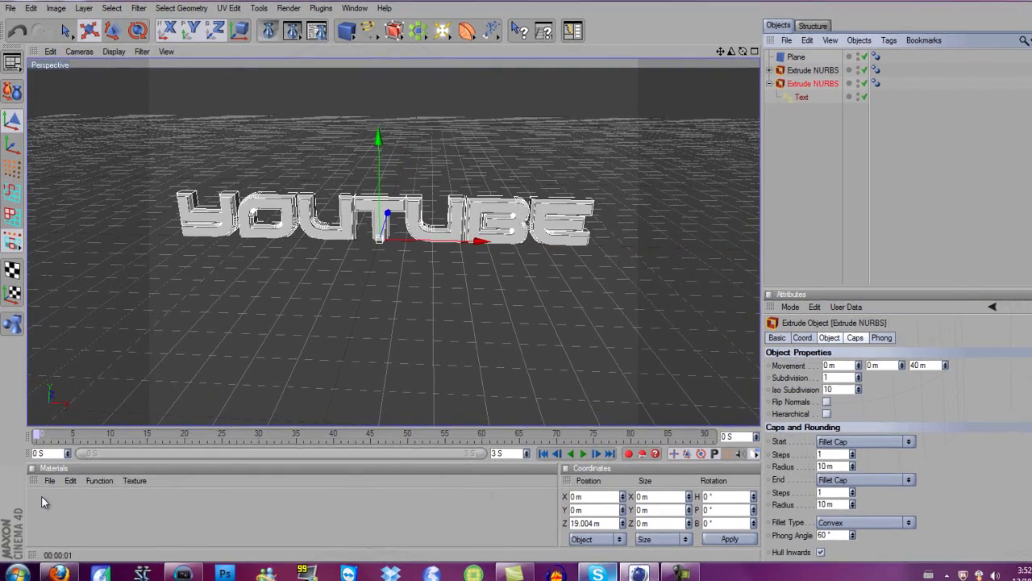
double_click(41, 495)
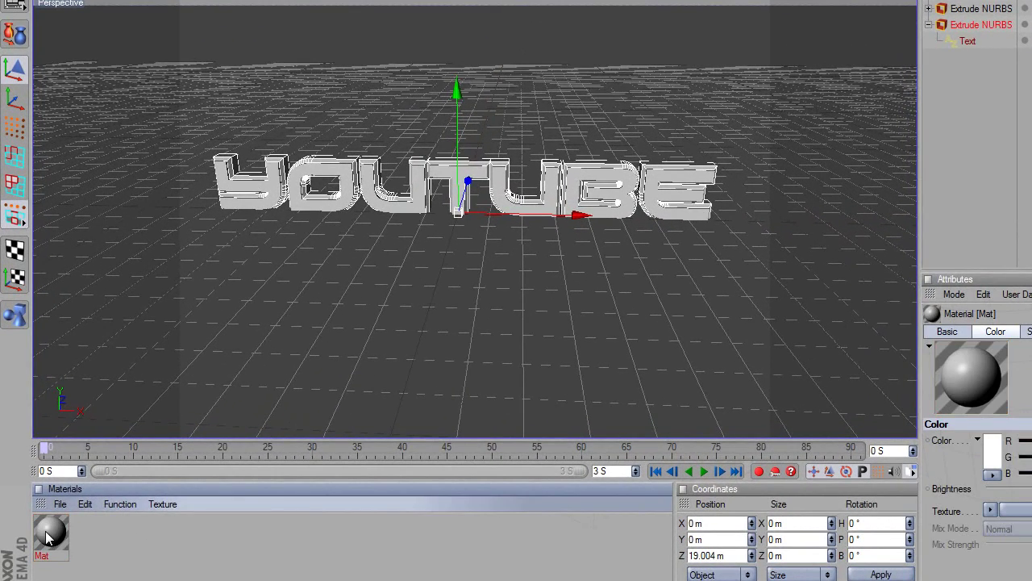
double_click(50, 534)
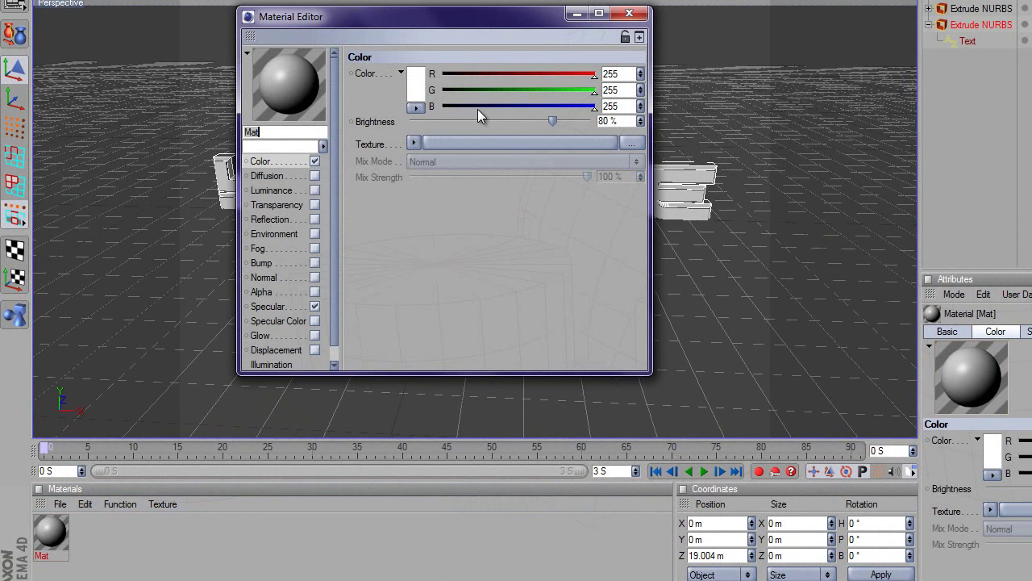
left_click(416, 89)
left_click(408, 94)
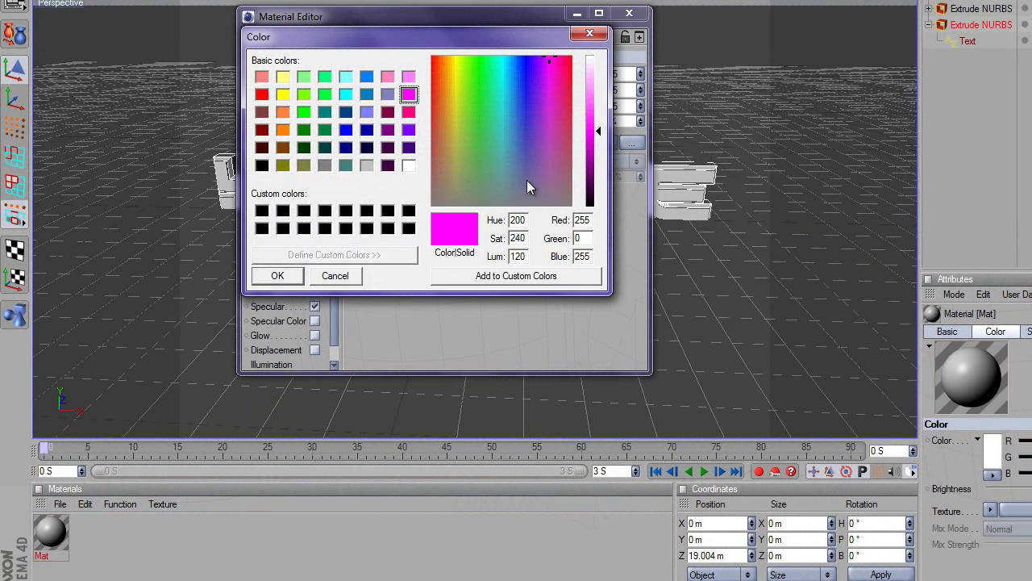
left_click_drag(592, 132, 459, 189)
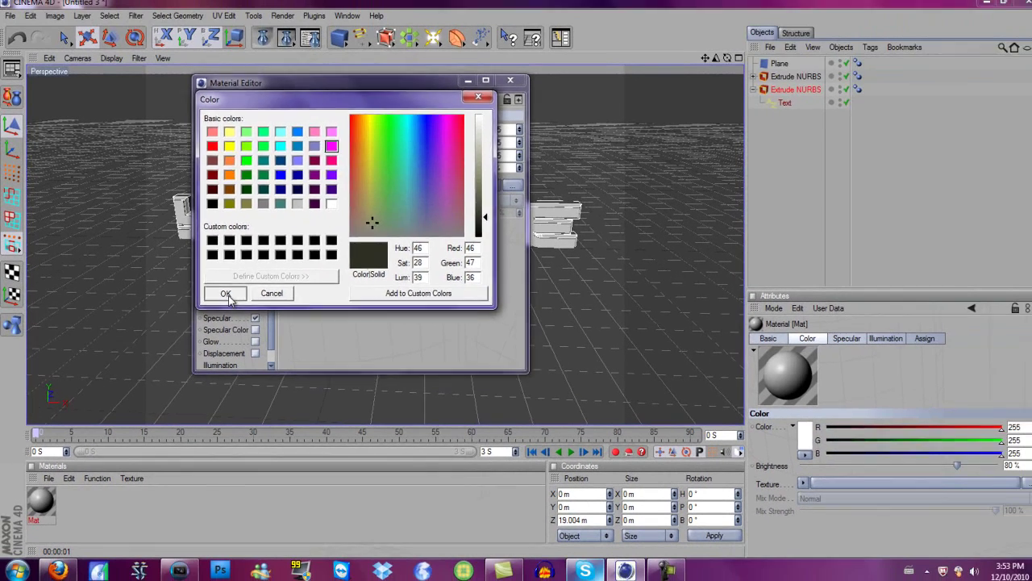
left_click(277, 275)
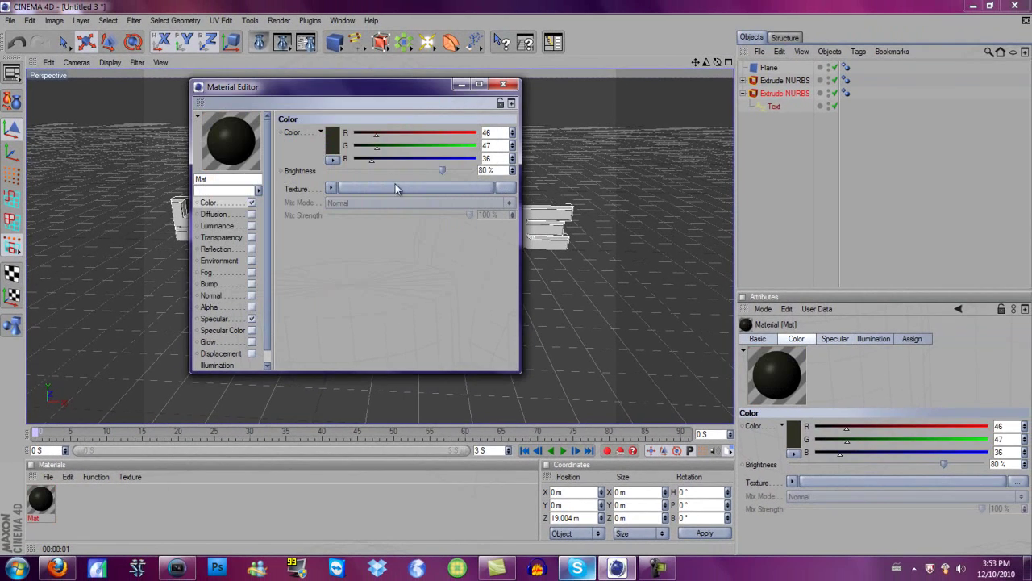
left_click(497, 83)
Apply the dark material to the deeper Extrude NURBS text in the viewport.
scroll(334, 242, "up", 5)
scroll(334, 241, "up", 3)
left_click_drag(46, 503, 373, 299)
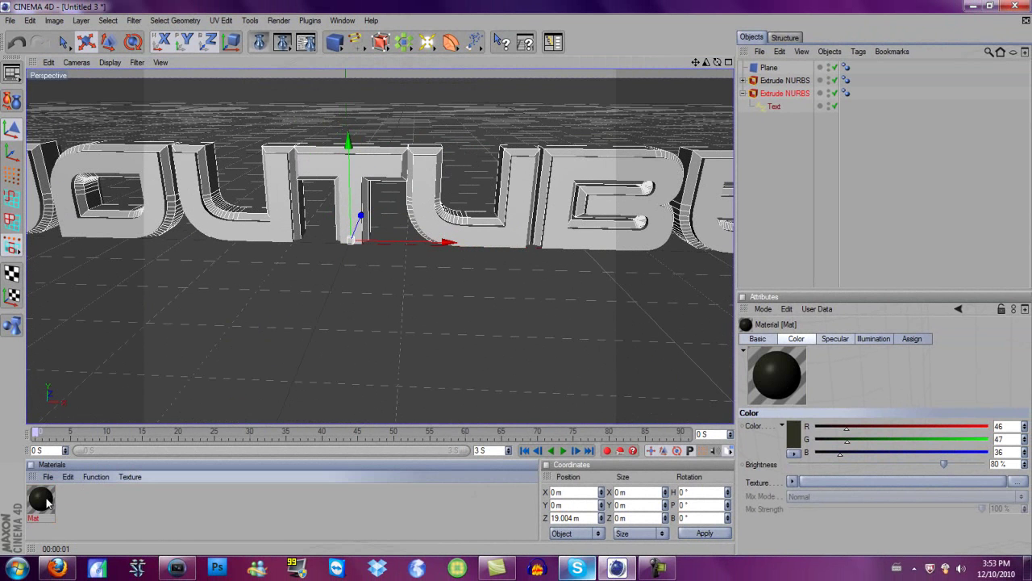
mouse_move(419, 211)
left_mouse_down()
mouse_move(424, 204)
mouse_move(421, 212)
left_mouse_up()
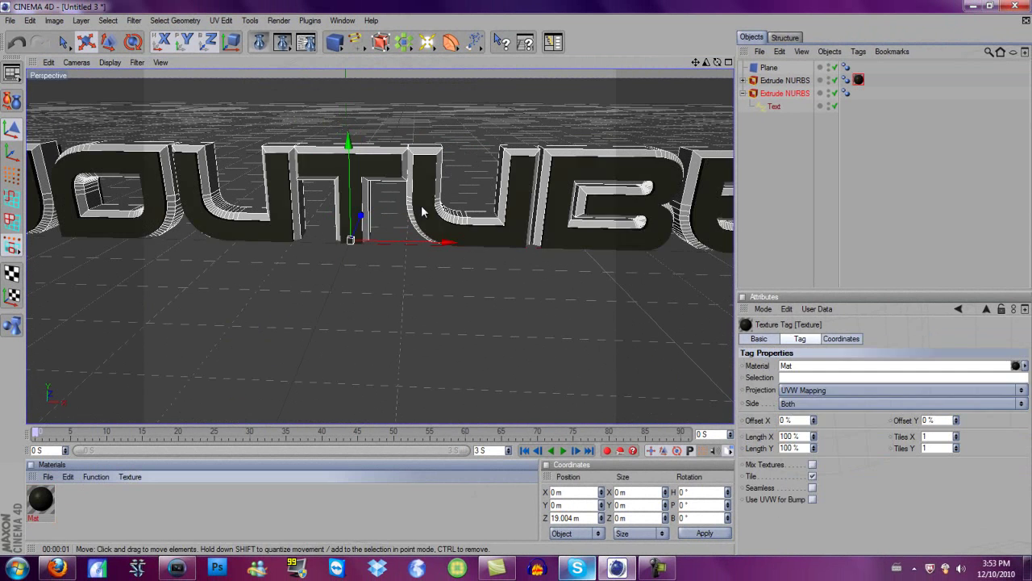
Create a Nukei shader material.
scroll(282, 151, "down", 5)
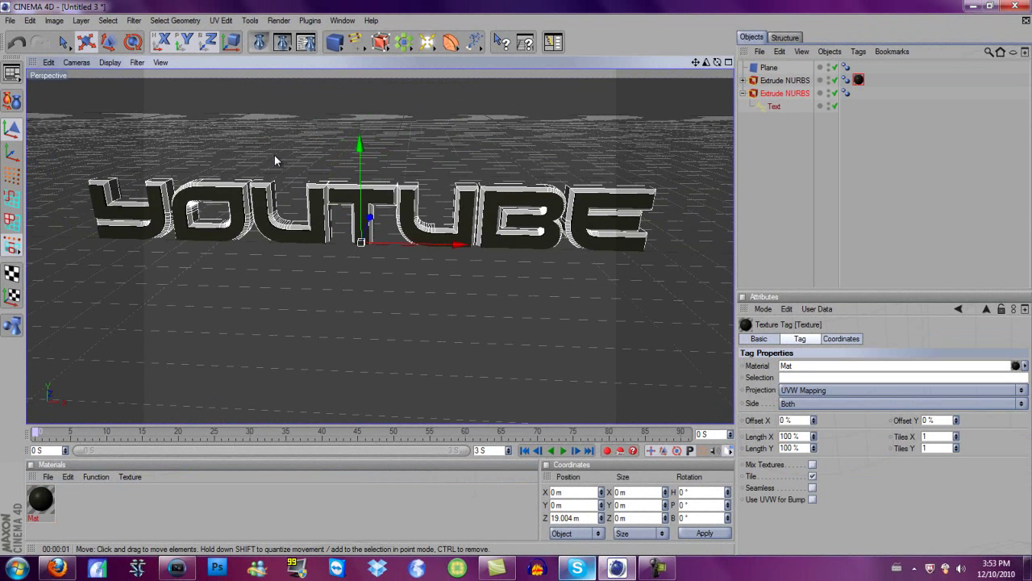
scroll(229, 289, "down", 2)
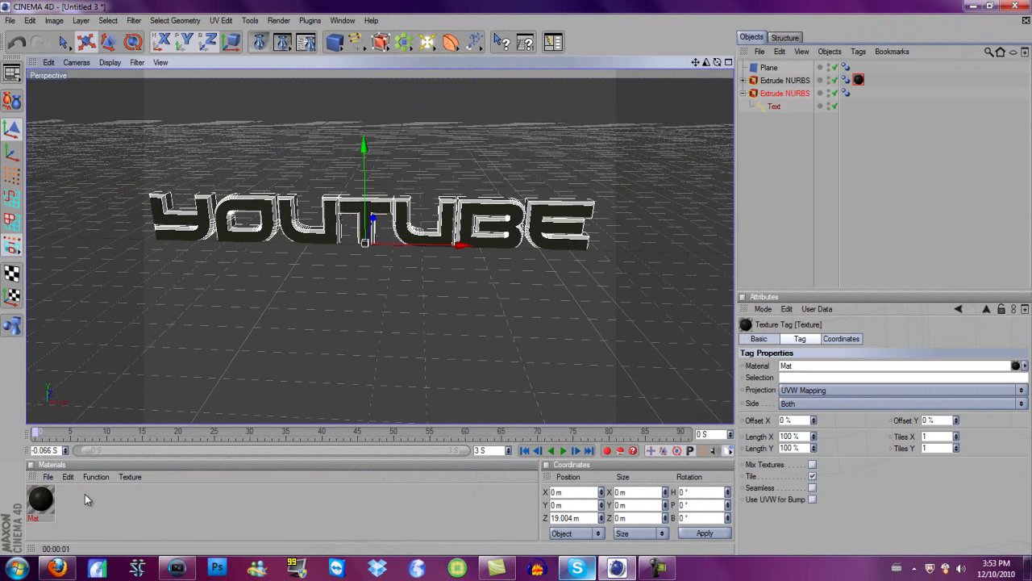
left_click(42, 500)
left_click(47, 477)
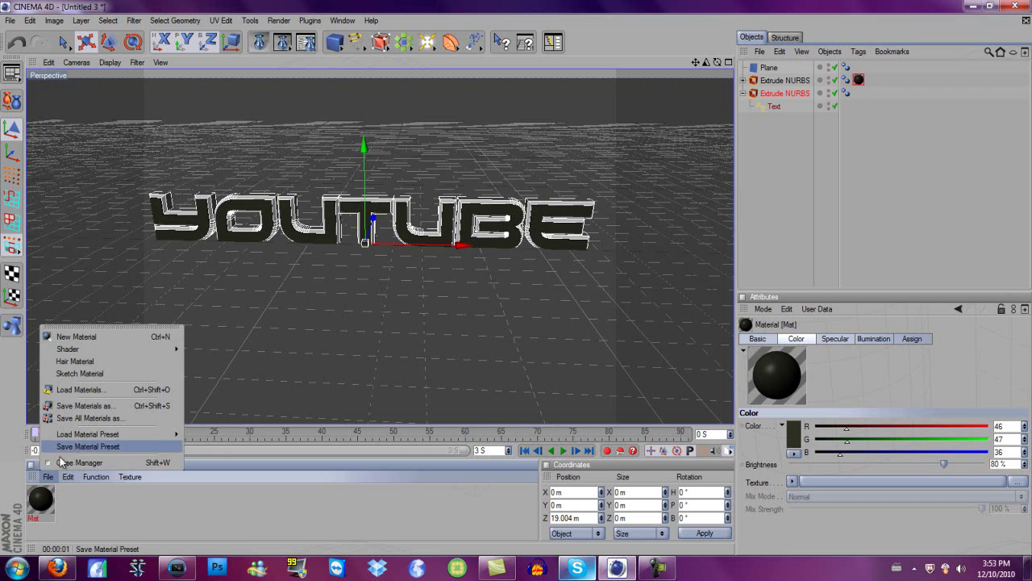
mouse_move(95, 350)
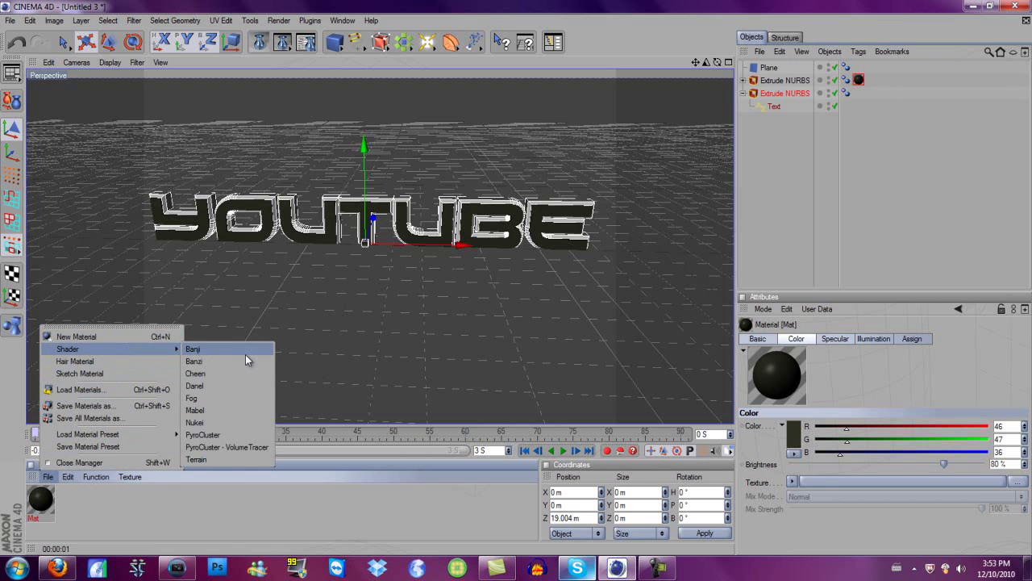
left_click(198, 422)
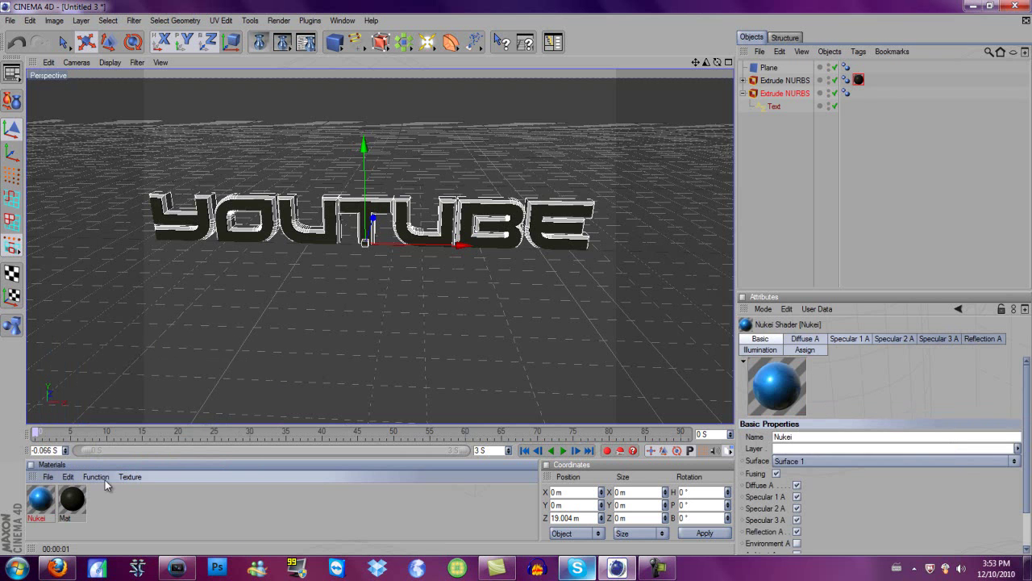
Apply the blue Nukei material to the fillet-capped Extrude NURBS text and preview-render the whole word from the front.
scroll(415, 164, "up", 5)
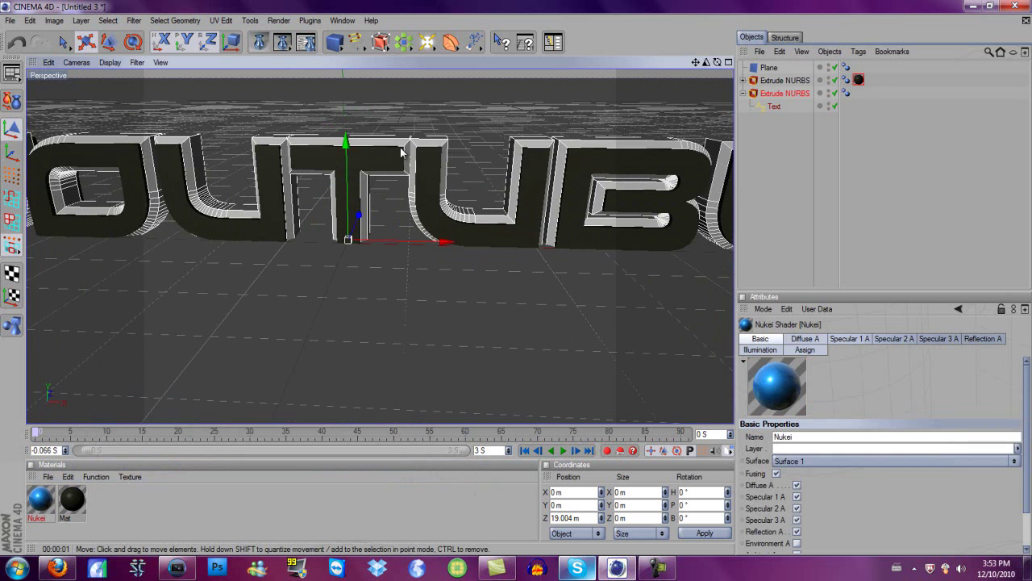
left_click_drag(716, 62, 403, 359)
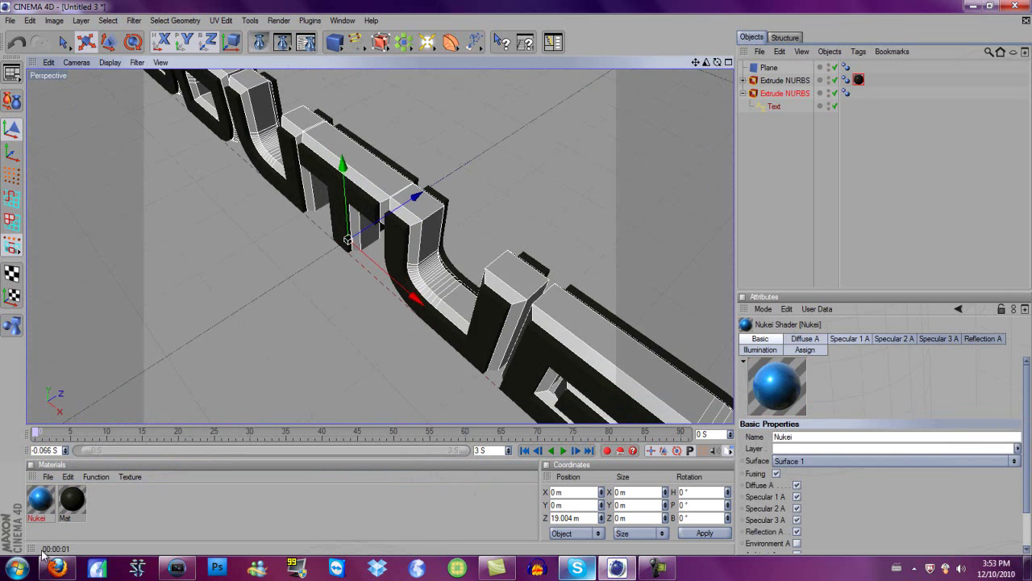
left_click_drag(39, 500, 374, 196)
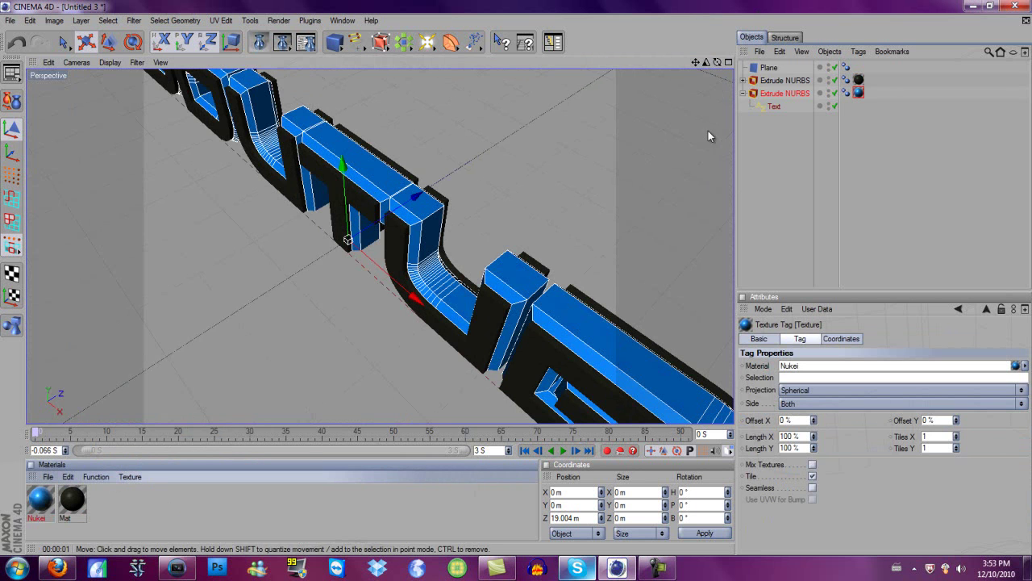
left_click_drag(723, 64, 478, 282)
scroll(313, 373, "down", 6)
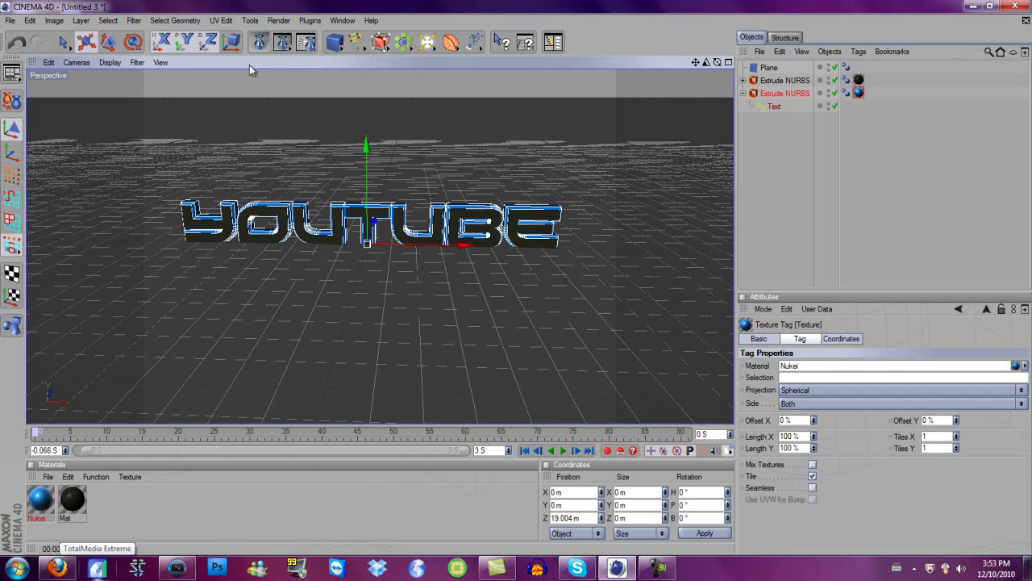
key("ctrl+r")
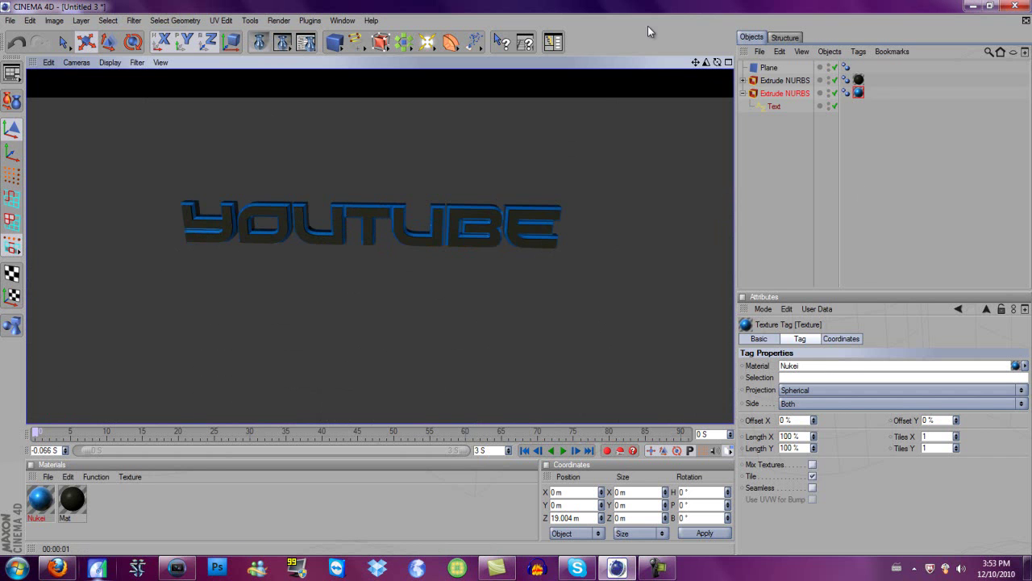
Add an omni light in front of the text's centre at about X 19, Y 50, Z -321 m and preview-render it.
left_click(426, 44)
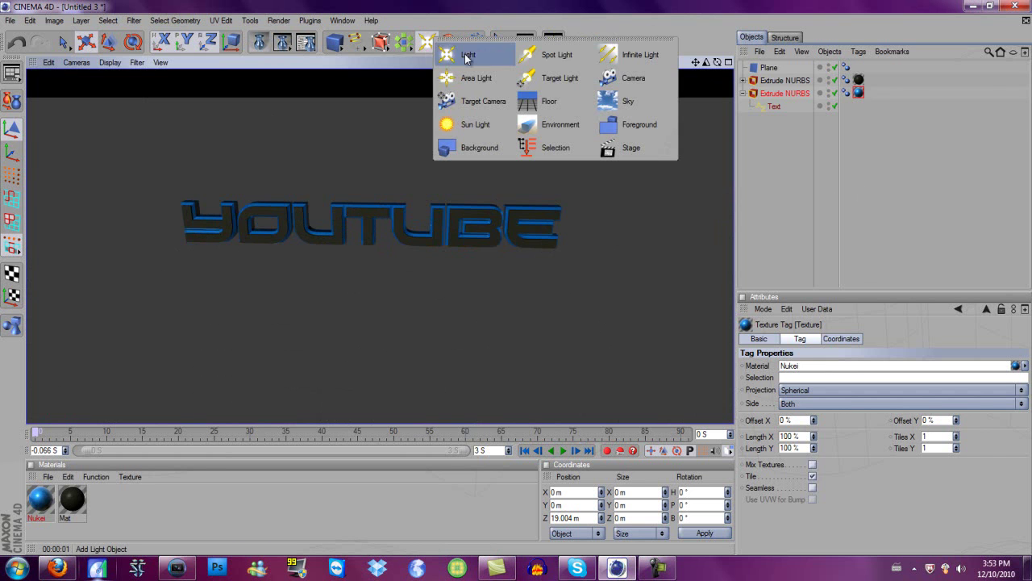
left_click(452, 54)
left_click_drag(390, 233, 517, 282)
left_click_drag(368, 187, 516, 282)
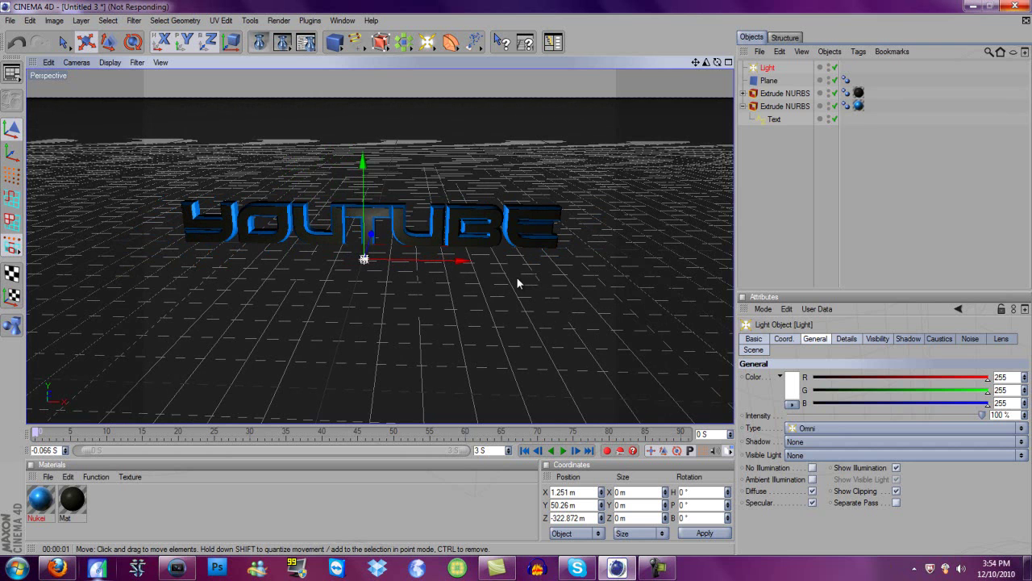
left_click(256, 45)
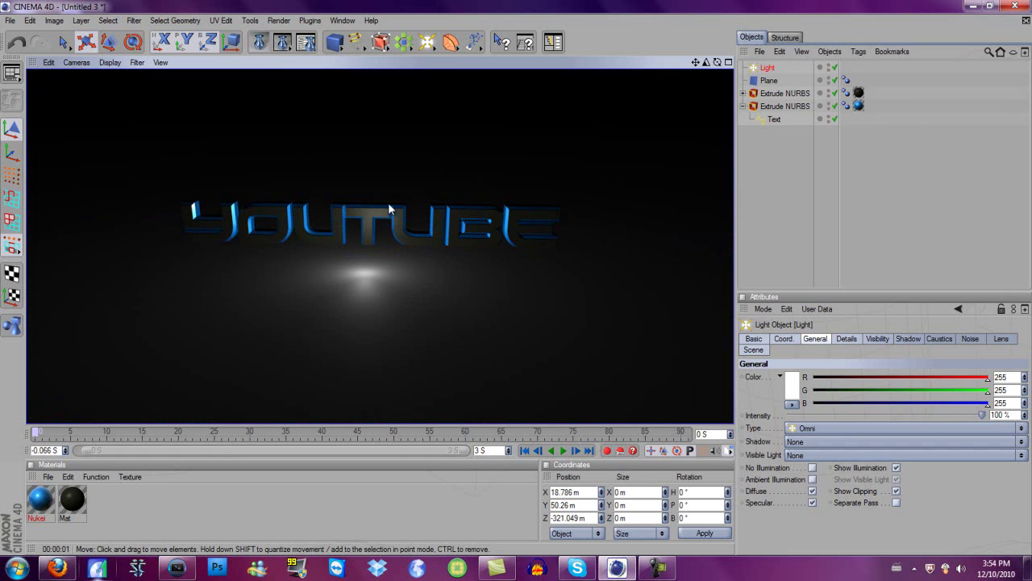
left_click(456, 256)
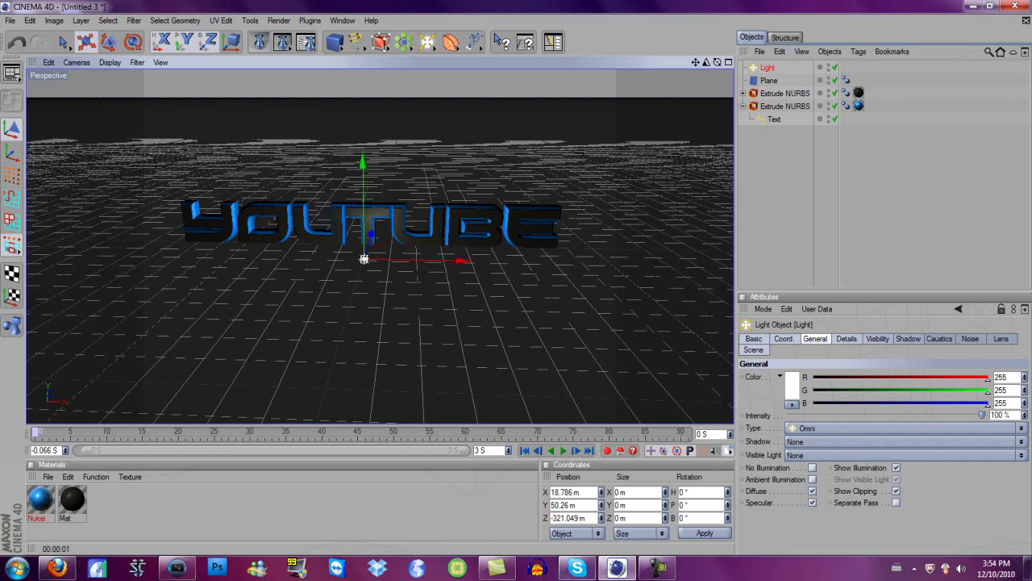
left_click(643, 569)
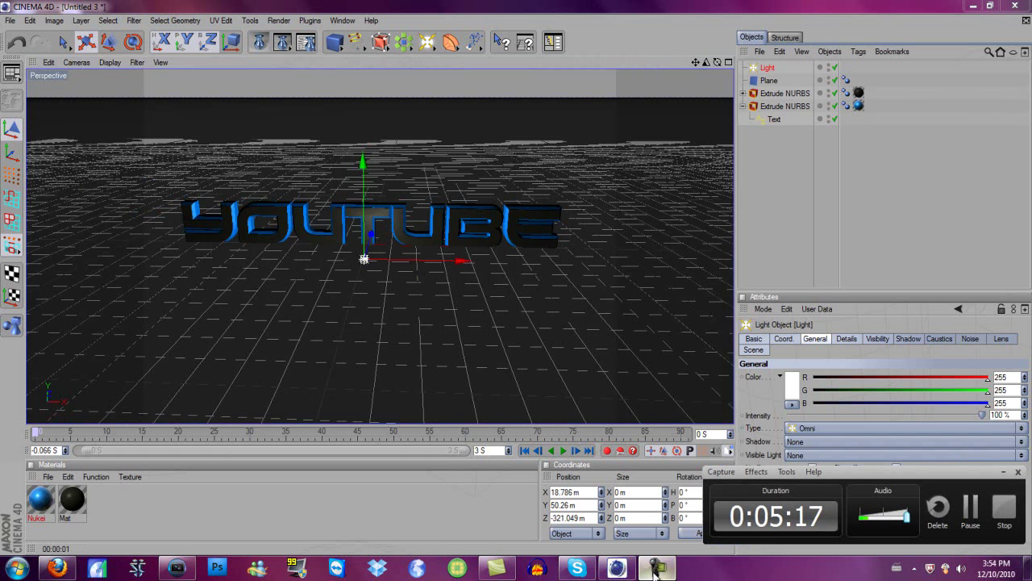
left_click(1000, 474)
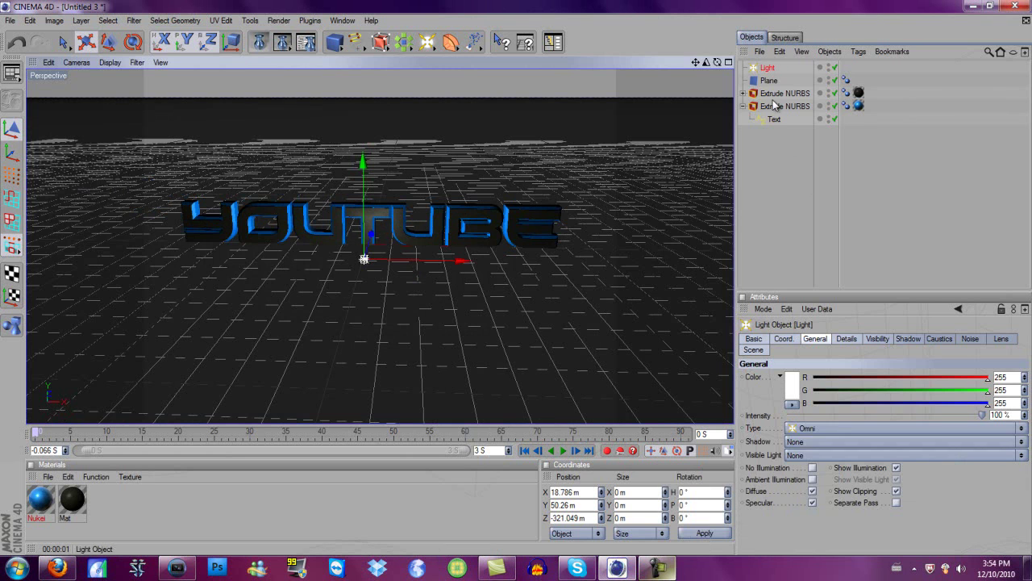
Add a camera to the scene and look through it in the perspective view.
left_click(771, 133)
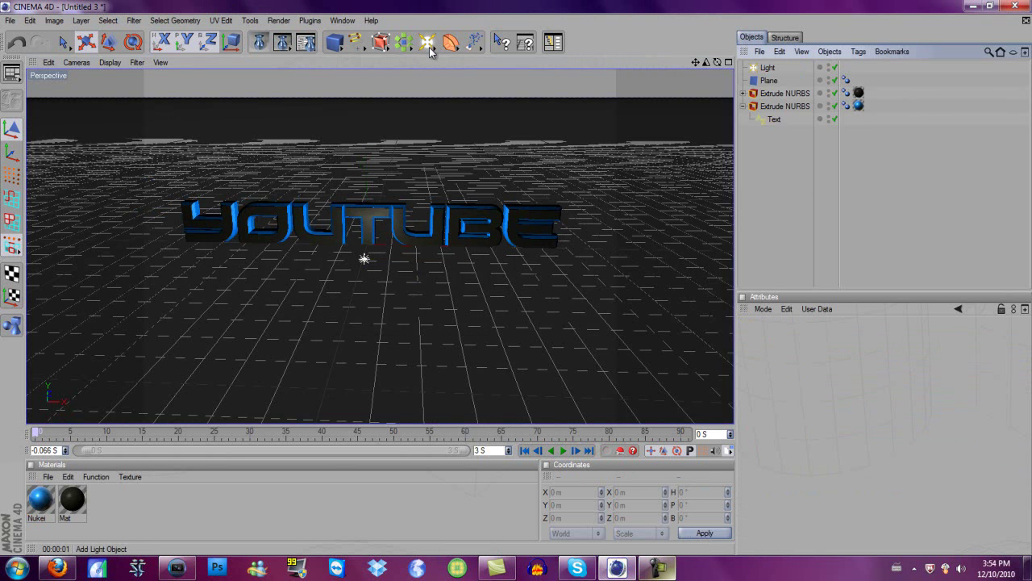
left_click_drag(429, 47, 637, 77)
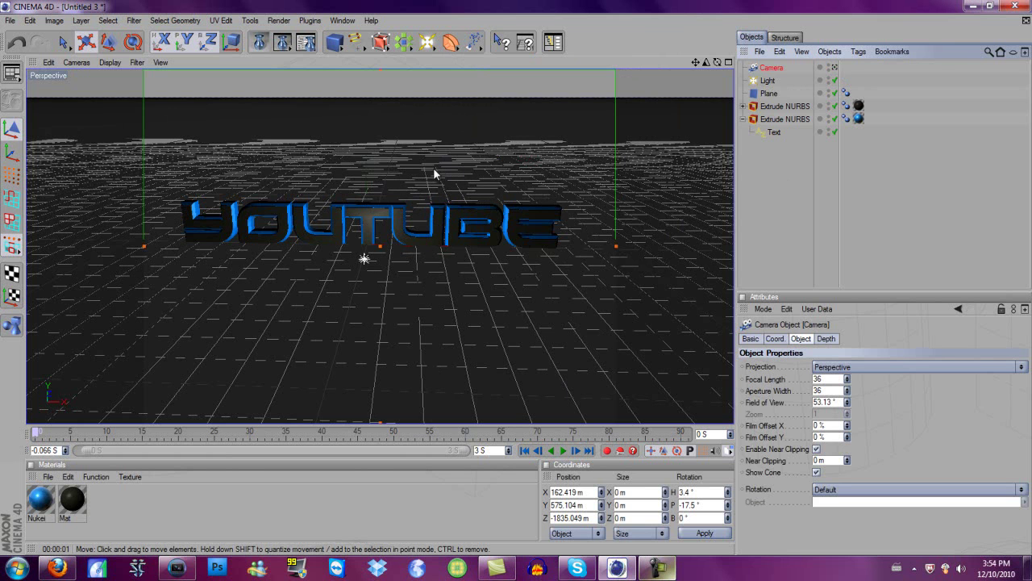
left_click(76, 62)
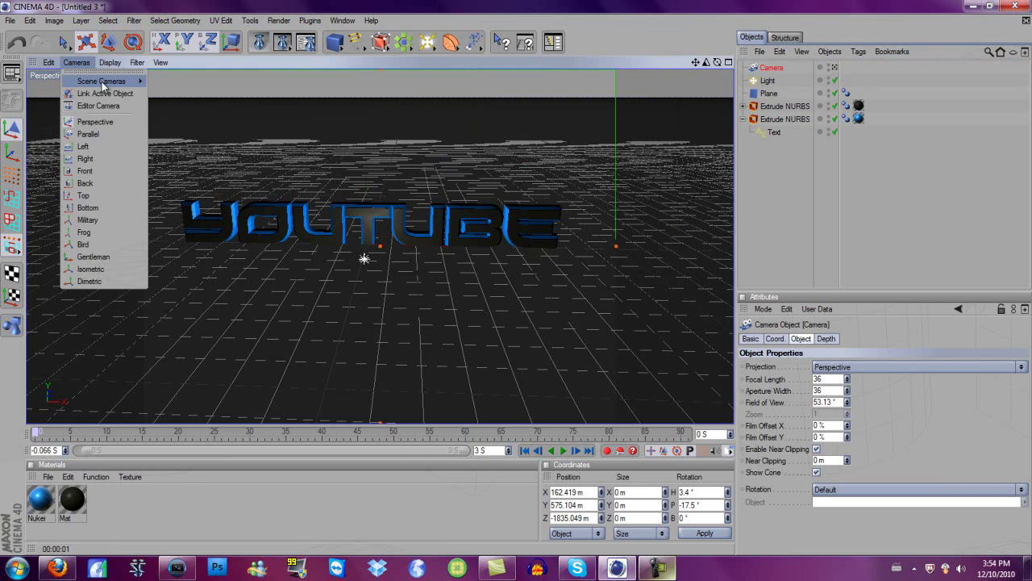
mouse_move(105, 81)
left_click(161, 81)
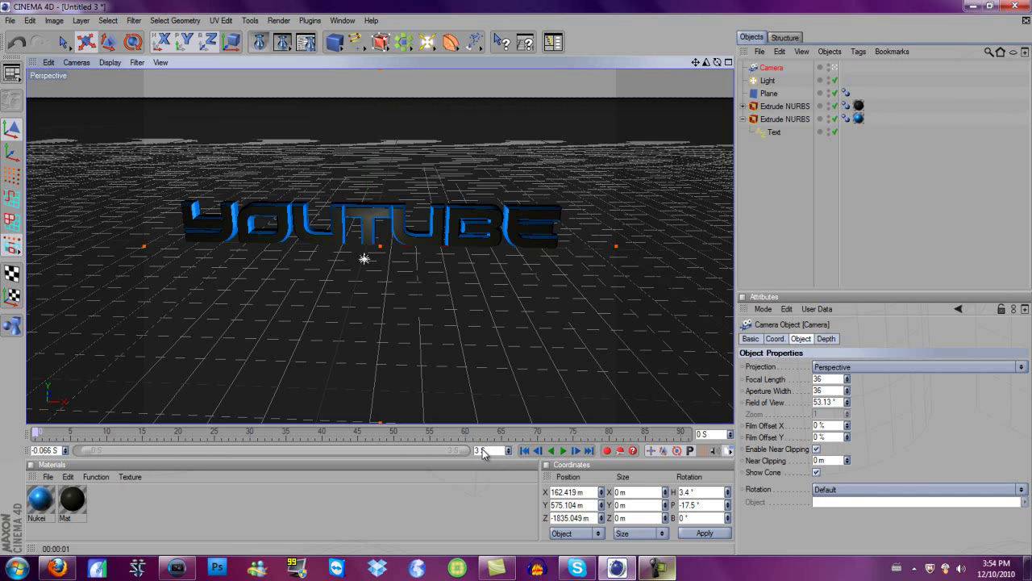
Set the animation length to 5 seconds and extend the visible timeline range to the full duration.
type(".099")
key("Return")
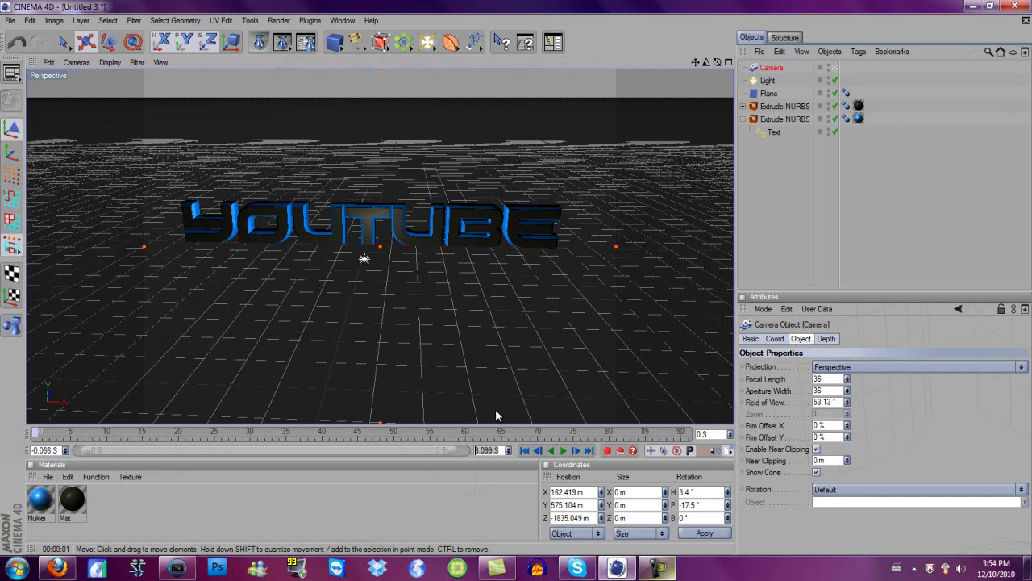
type("5")
key("Return")
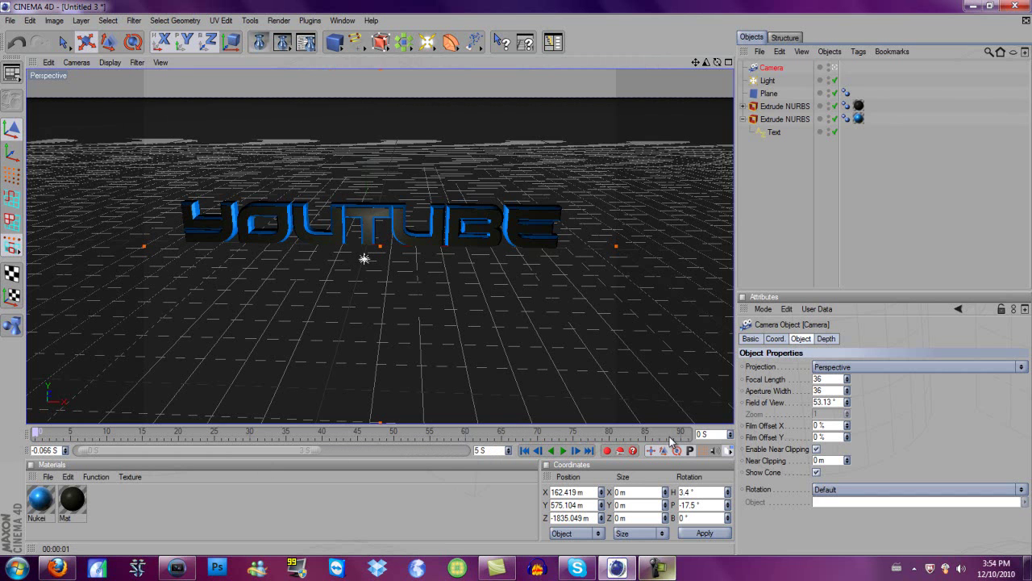
left_click_drag(313, 448, 471, 453)
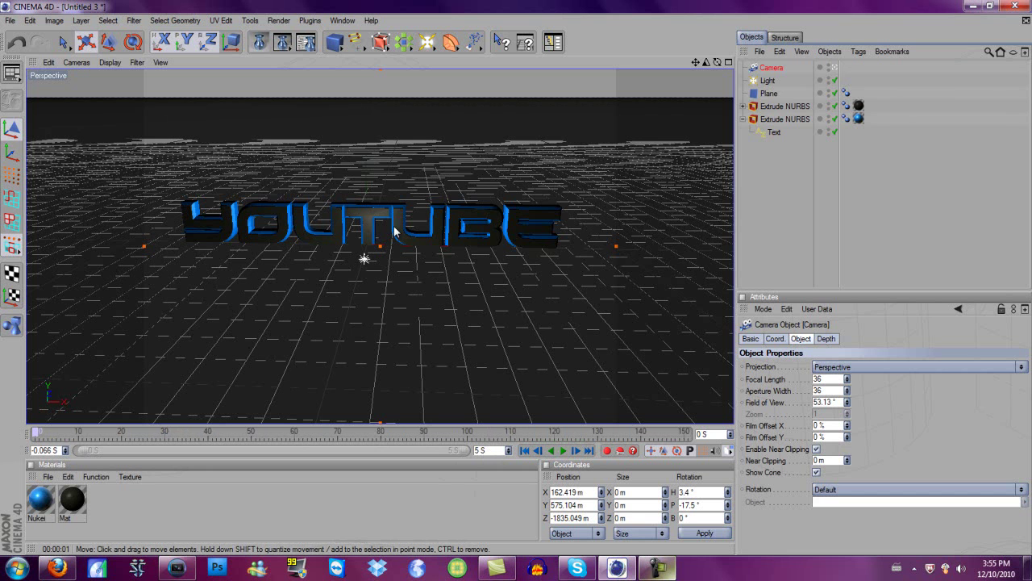
Move the camera through the letter T to just behind the text and record its keyframe at frame 0.
scroll(495, 257, "up", 10)
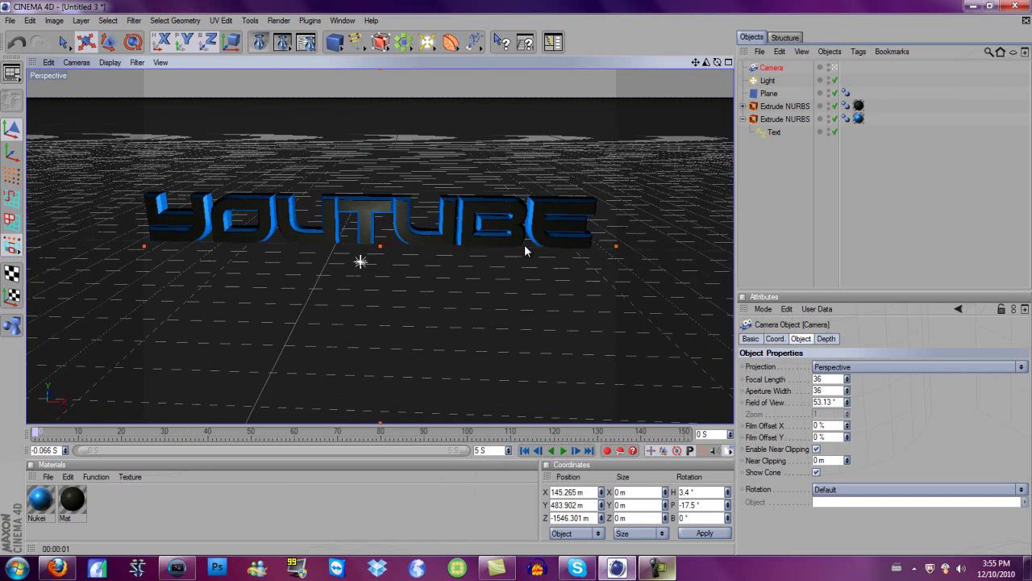
scroll(495, 265, "up", 8)
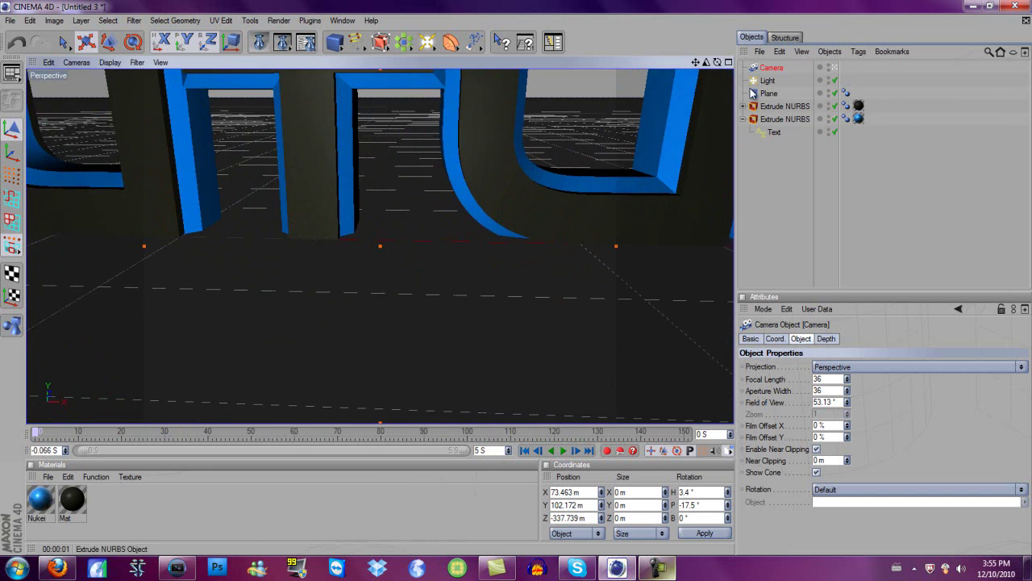
left_click_drag(696, 63, 336, 372)
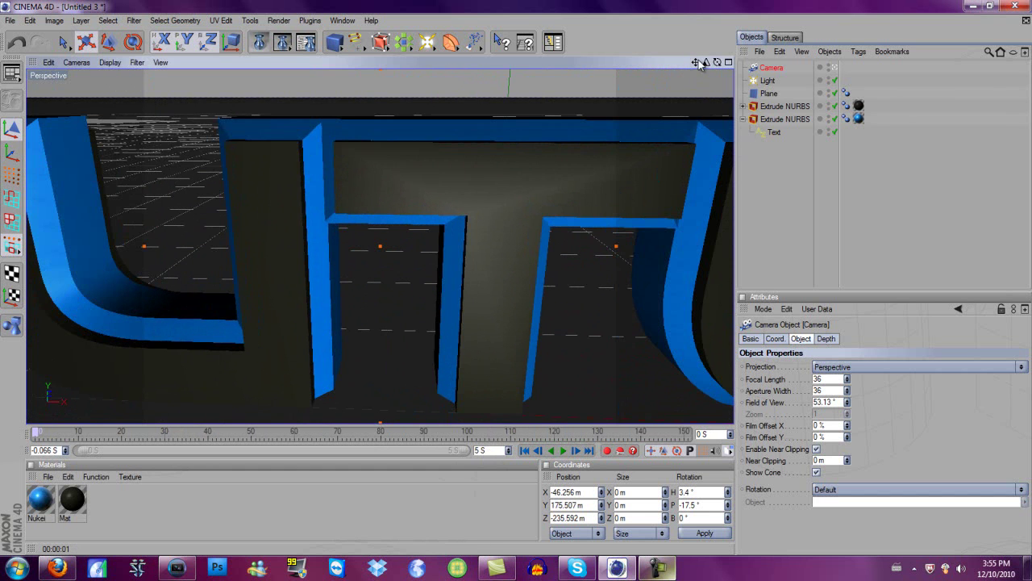
left_click_drag(695, 63, 516, 276)
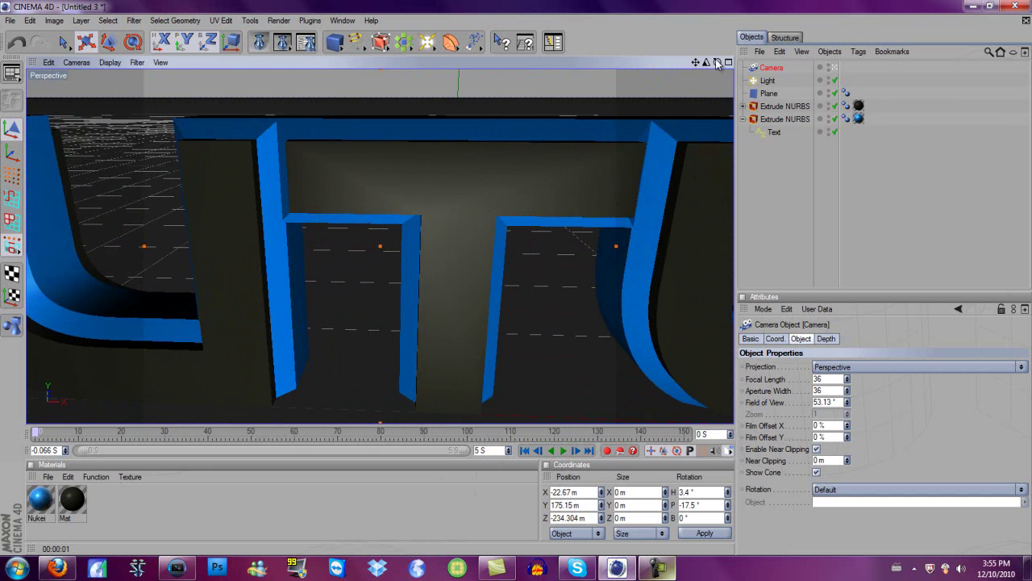
scroll(506, 192, "up", 5)
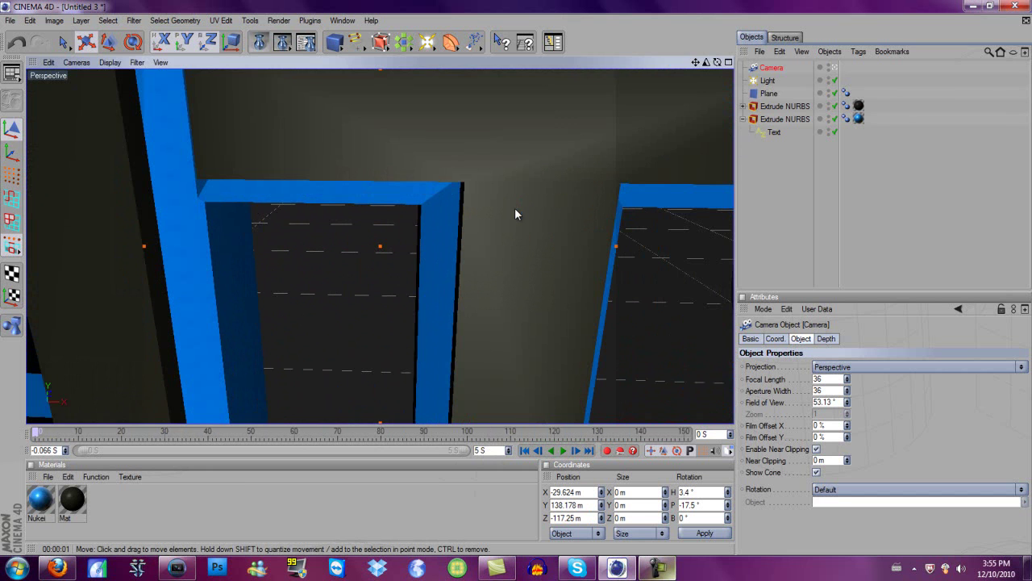
left_click_drag(691, 68, 489, 285)
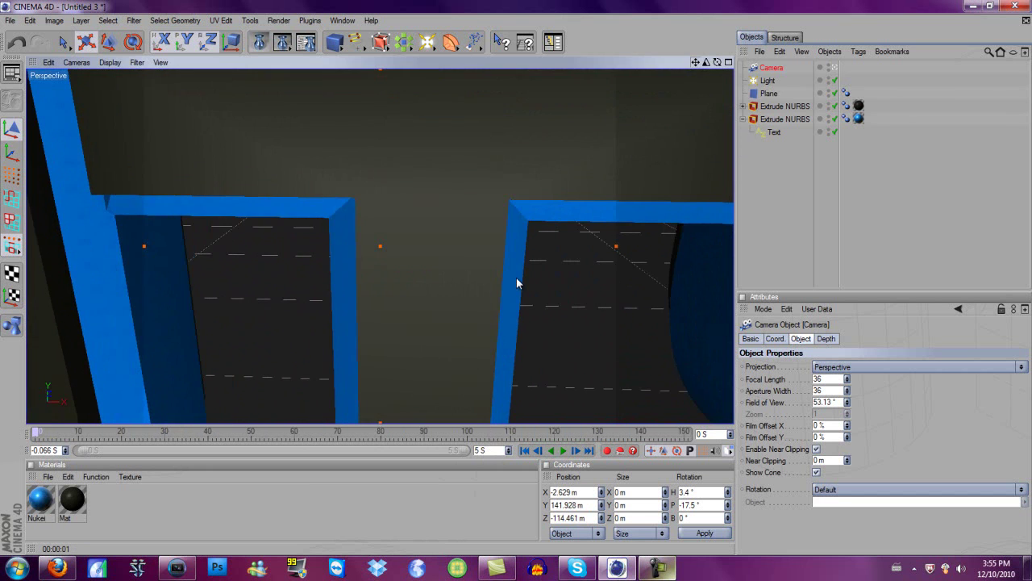
scroll(517, 277, "up", 8)
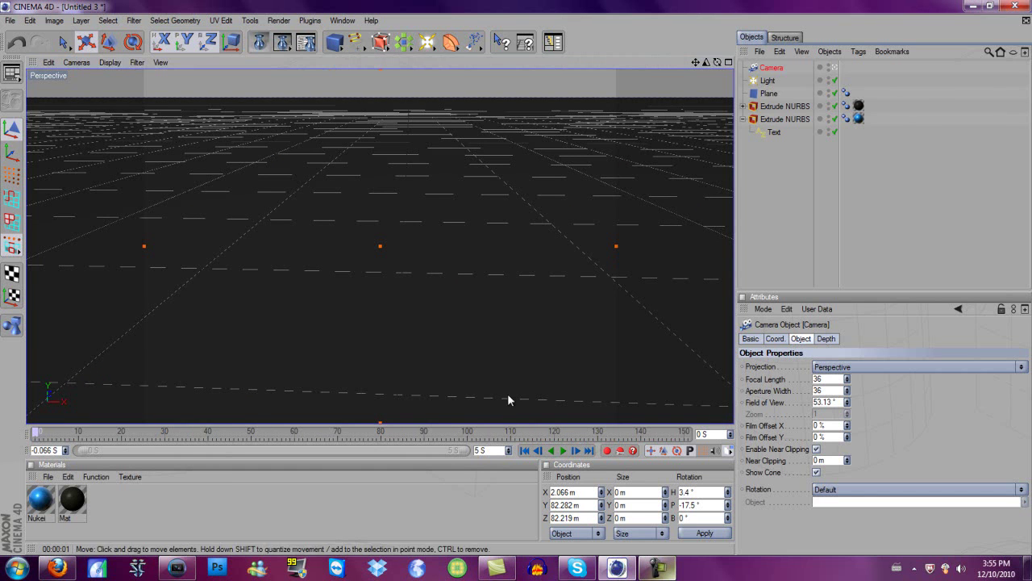
left_click(608, 452)
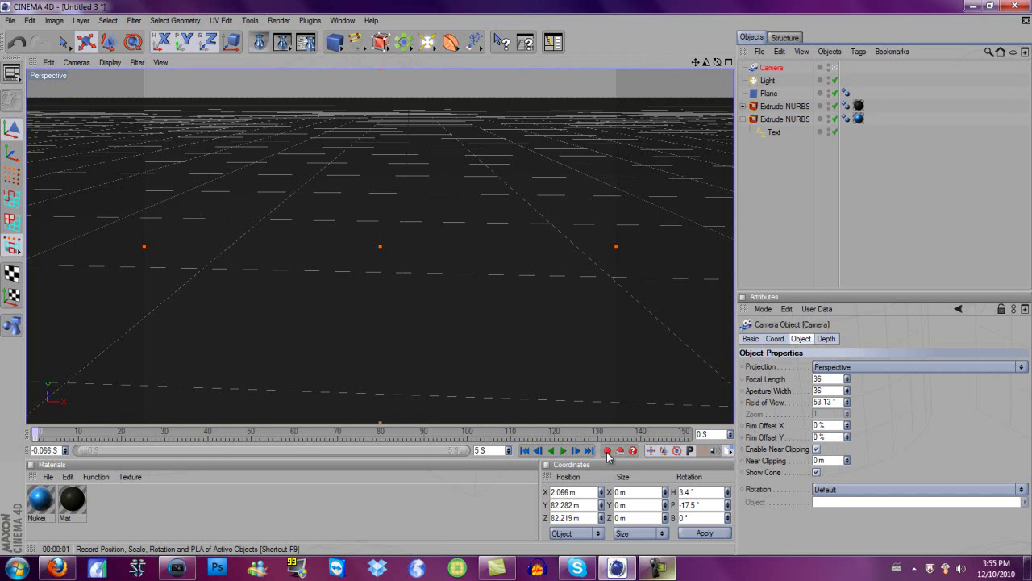
At frame 50, pull the camera back until the whole word fills the frame's width and record a keyframe.
left_click(252, 434)
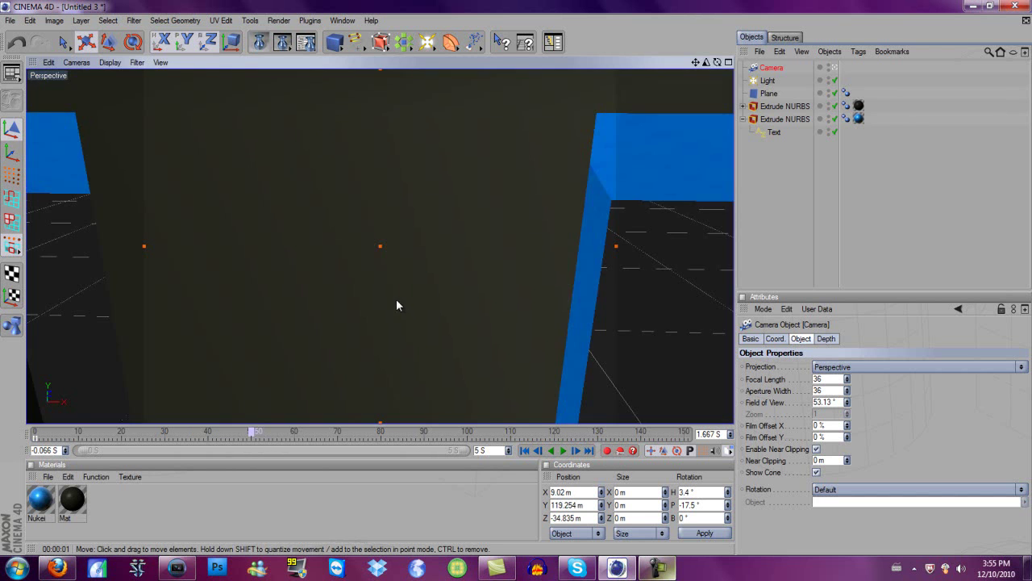
scroll(395, 305, "down", 10)
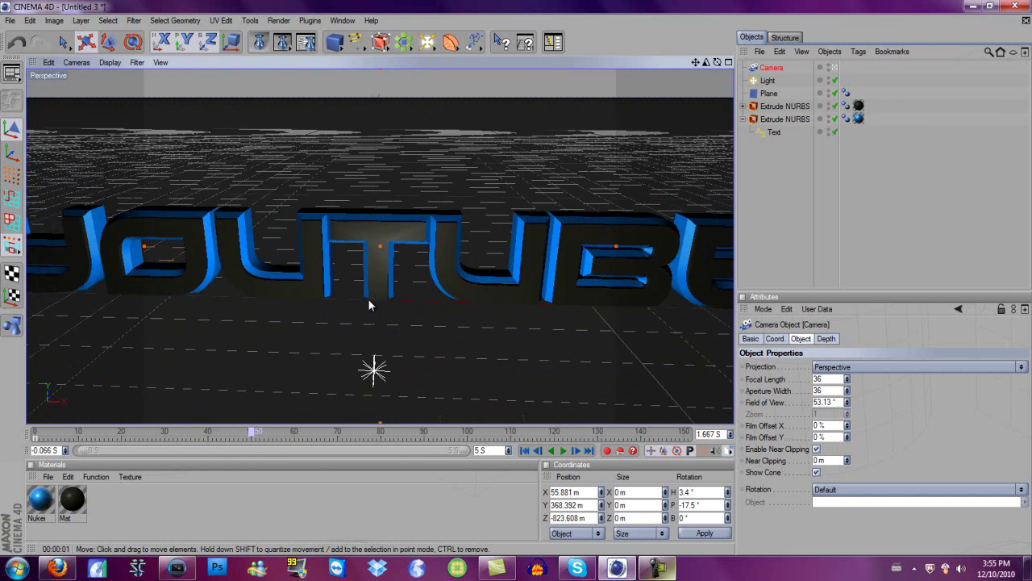
scroll(370, 306, "down", 5)
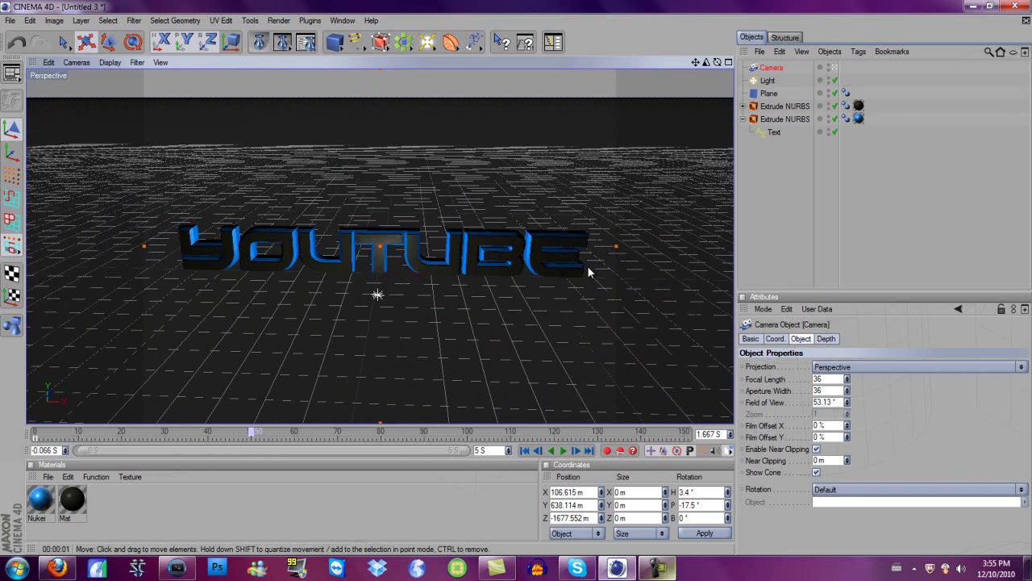
scroll(588, 266, "up", 1)
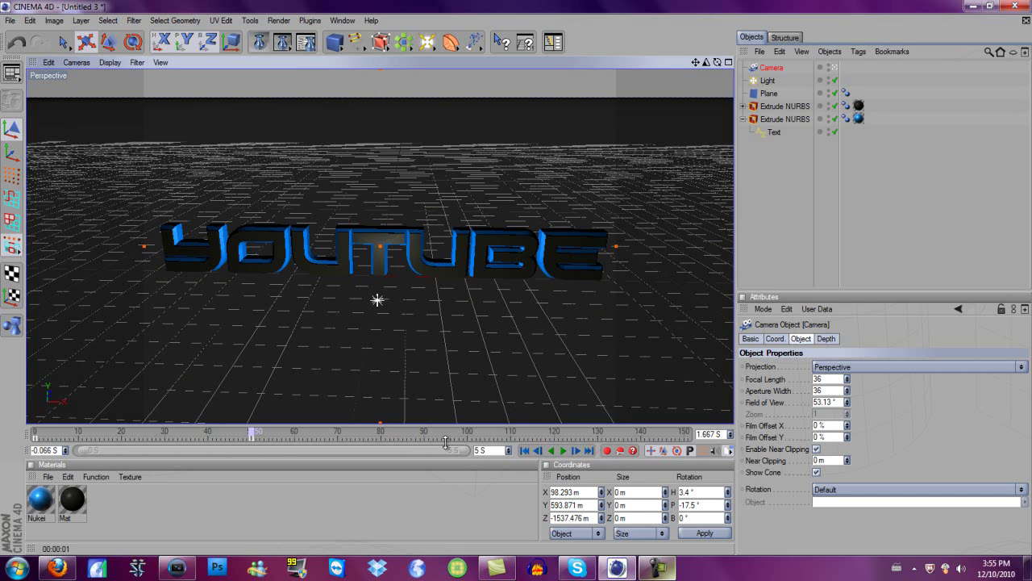
At frame 80, move the camera close to the letter Y, turn its heading to about -15.8°, and record a keyframe.
left_click(382, 436)
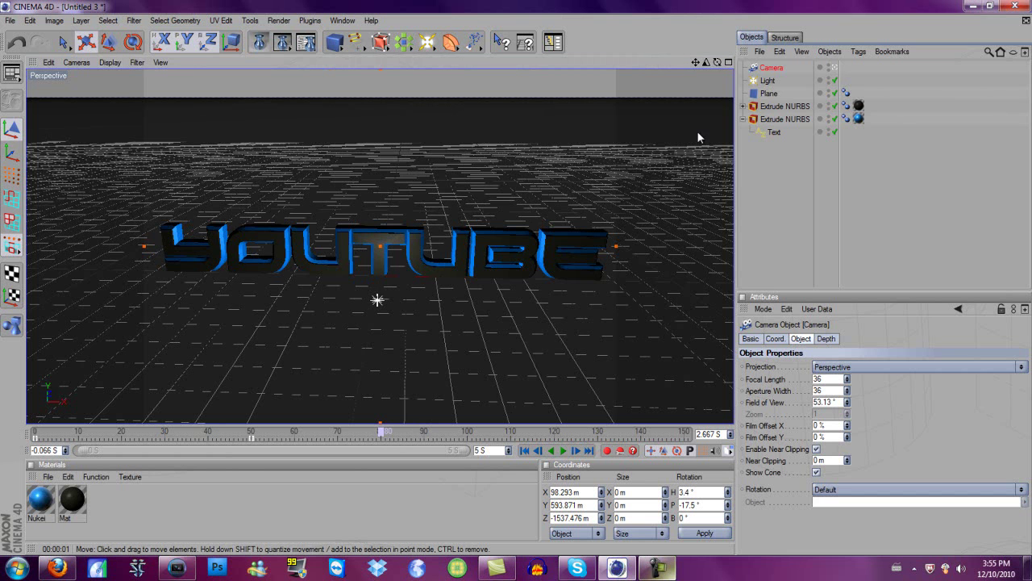
scroll(474, 252, "up", 10)
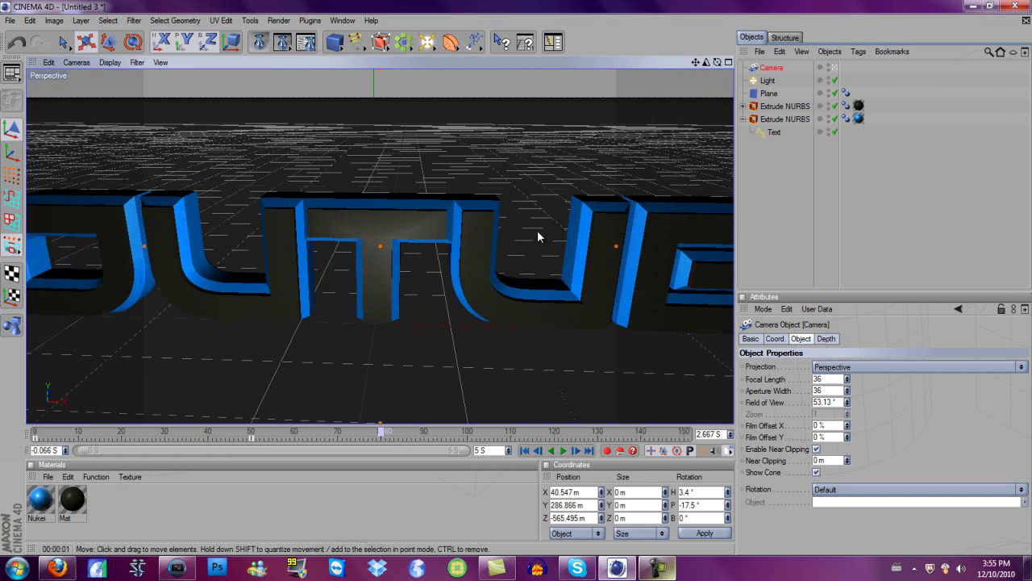
left_click_drag(694, 65, 516, 283)
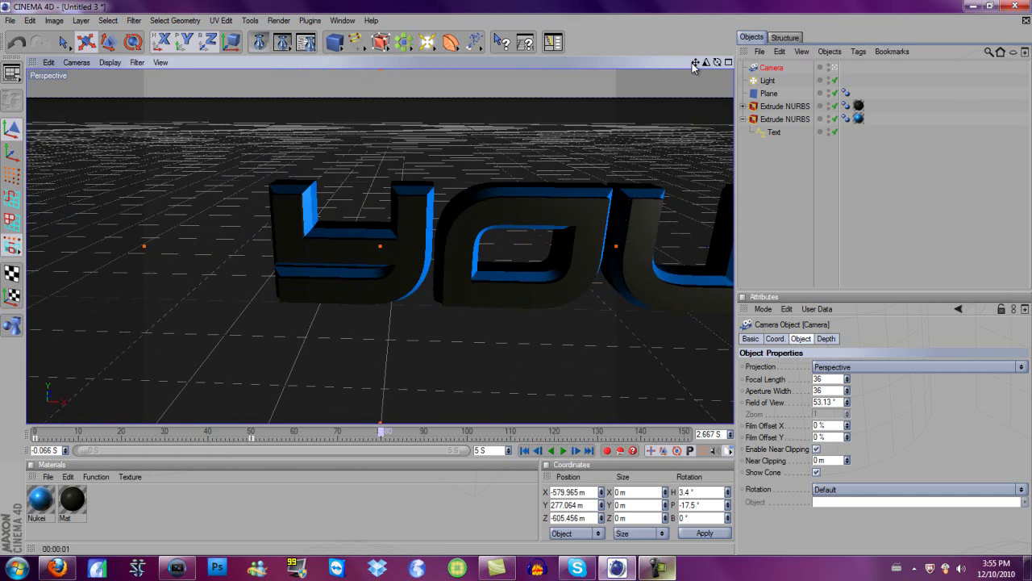
left_click_drag(717, 62, 629, 177)
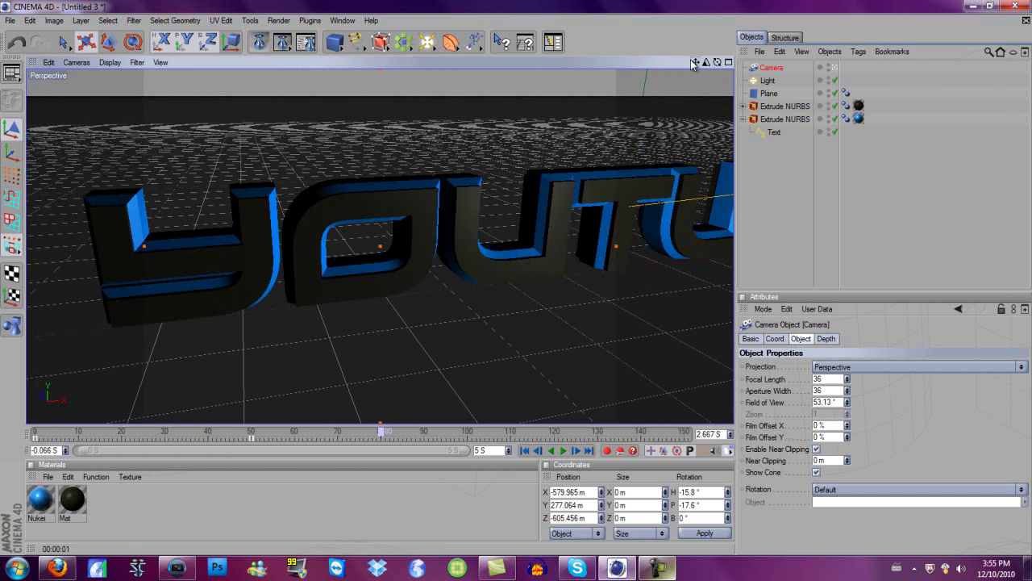
left_click_drag(696, 65, 623, 58)
left_click_drag(702, 64, 516, 279)
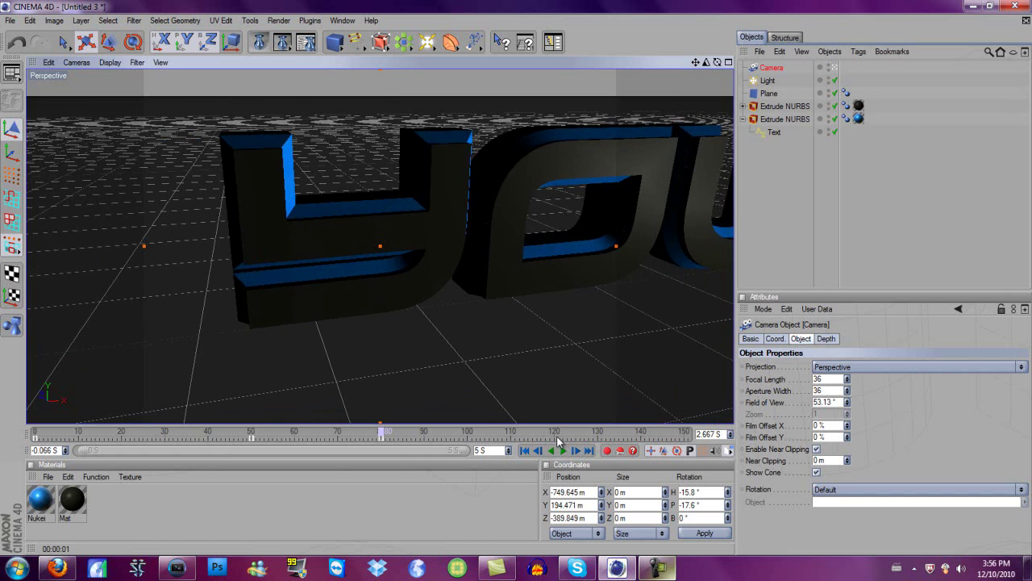
At frame 120, move the camera across to a close view of the final letters B and E and record a keyframe.
left_click(510, 433)
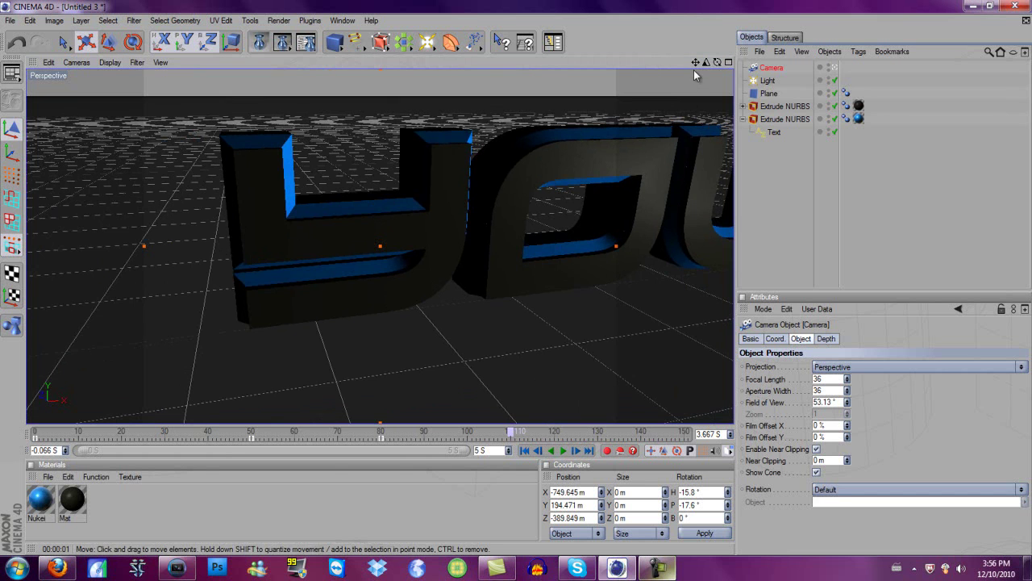
left_click(554, 433)
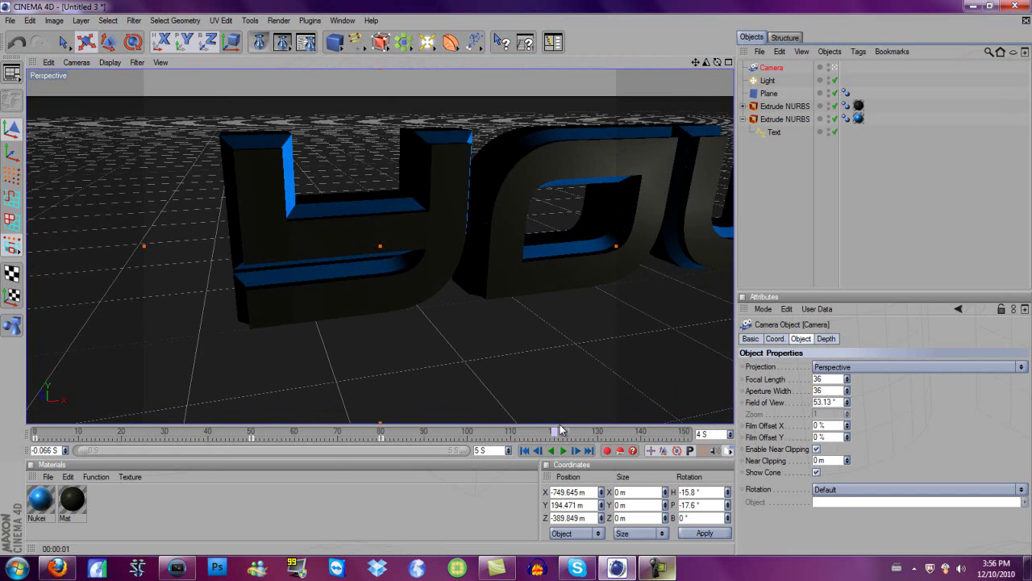
left_click_drag(699, 62, 500, 282)
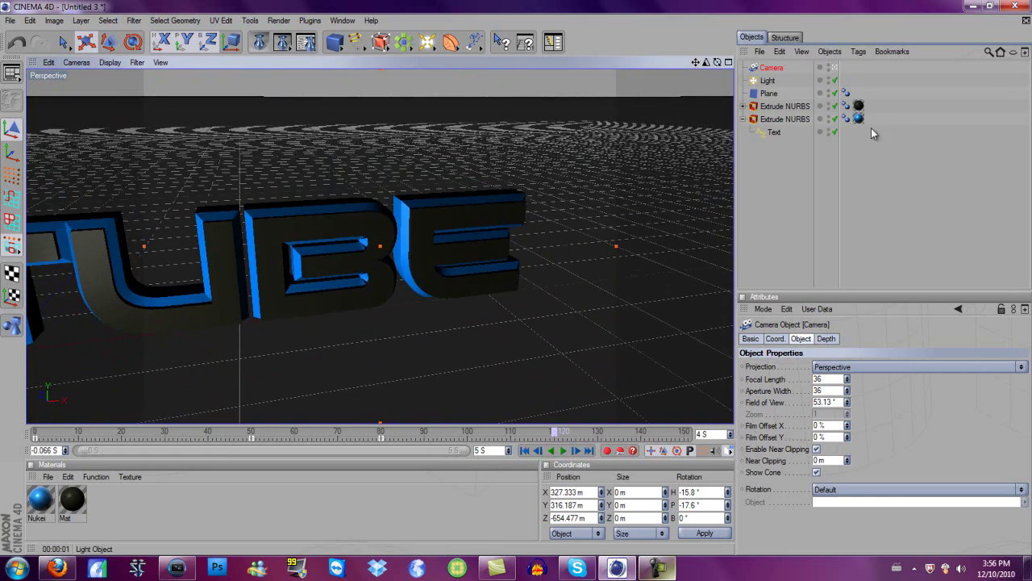
scroll(547, 218, "up", 5)
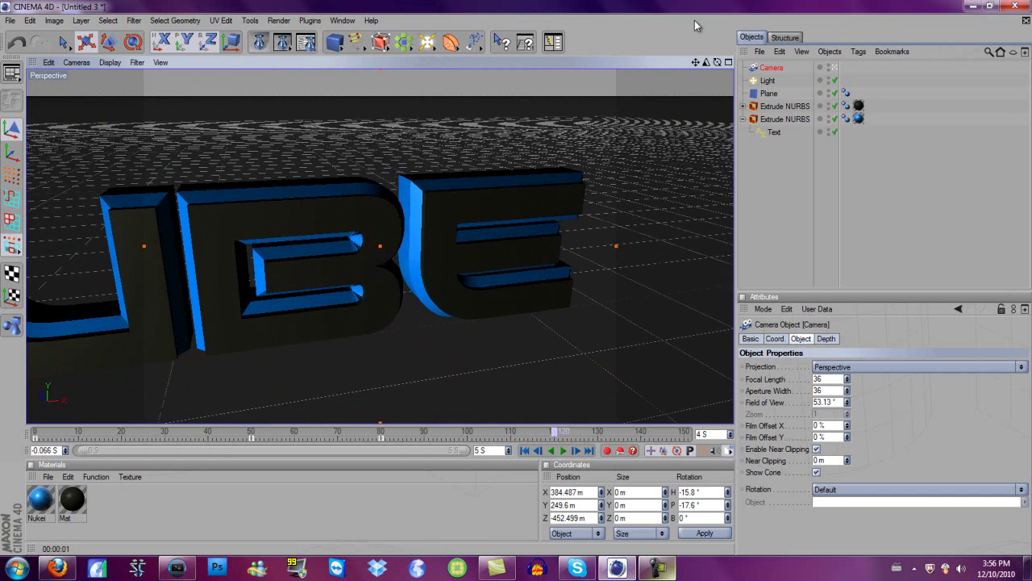
left_click_drag(516, 282, 581, 331)
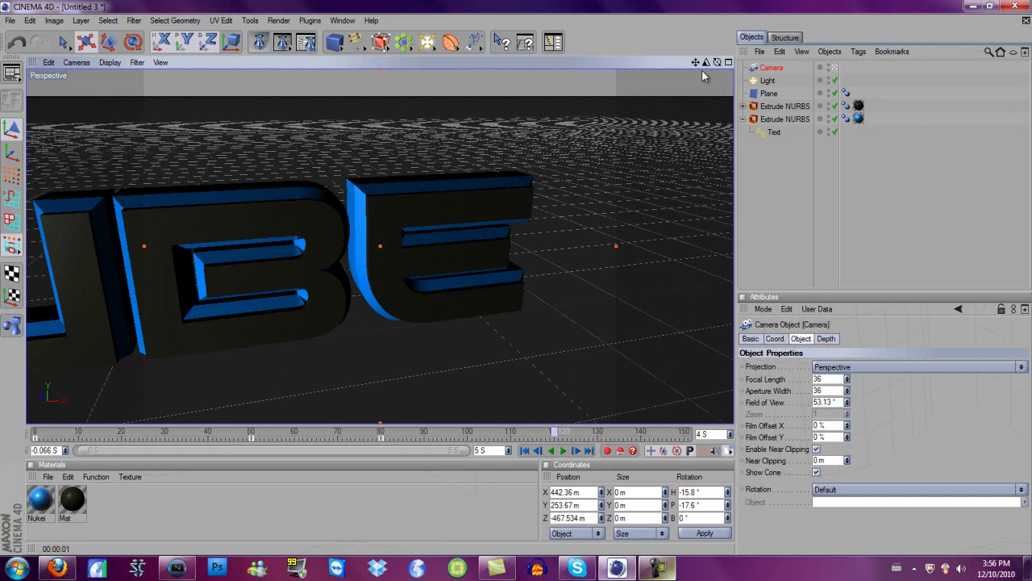
At frame 140, pull the camera back to centre the whole word, set its heading to about 3.2° and pitch to about -18.5°, and record a keyframe.
left_click(643, 433)
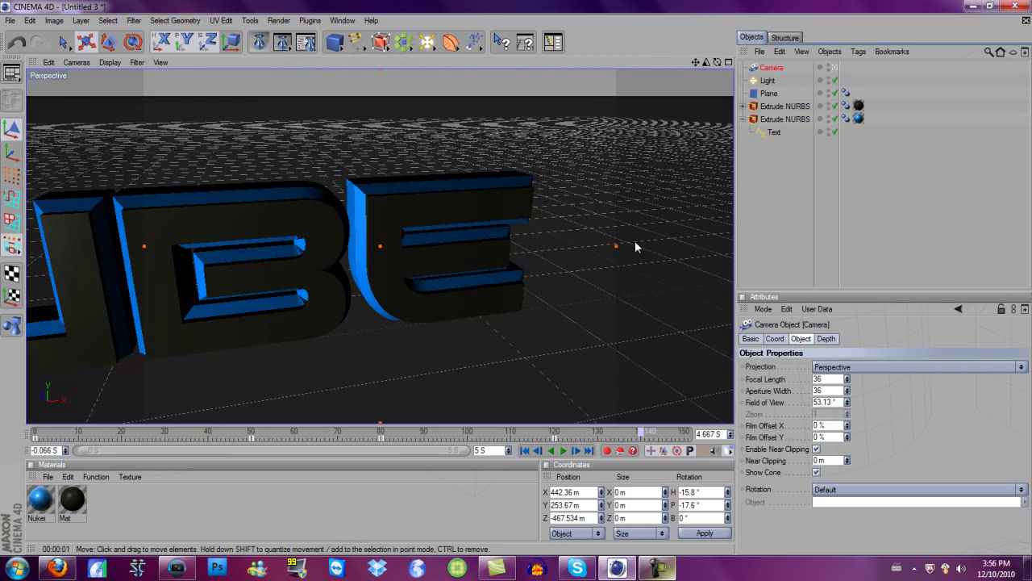
scroll(635, 186, "down", 3)
scroll(631, 187, "down", 3)
left_click_drag(717, 62, 522, 278)
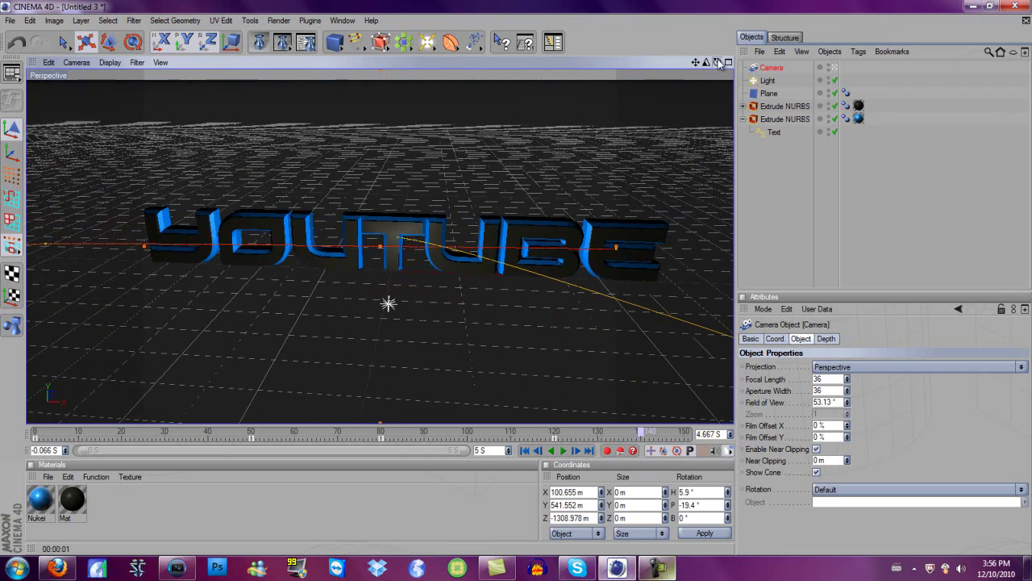
left_click_drag(718, 62, 514, 277)
left_click_drag(707, 62, 675, 147)
left_click_drag(717, 62, 518, 282)
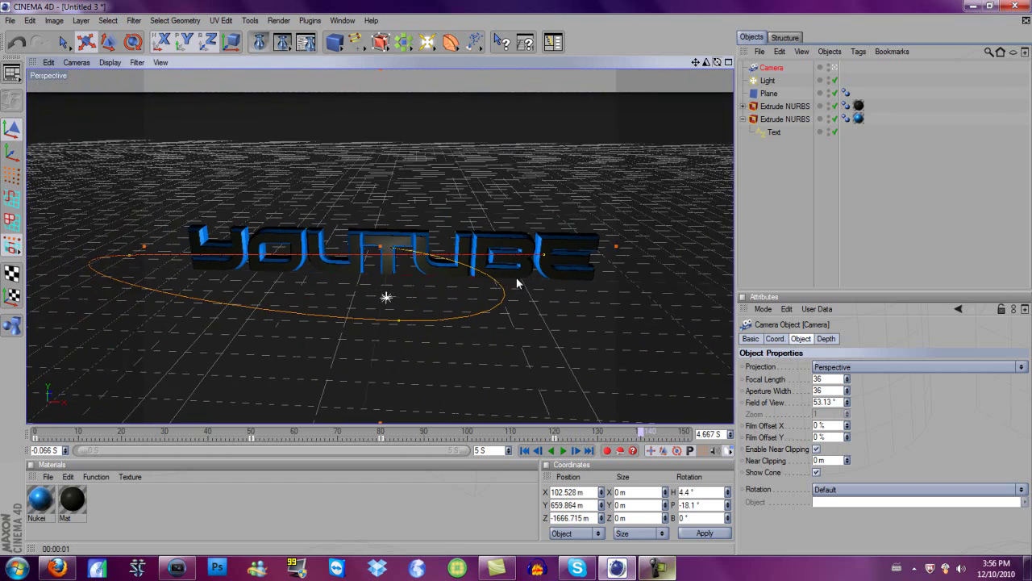
scroll(711, 155, "up", 2)
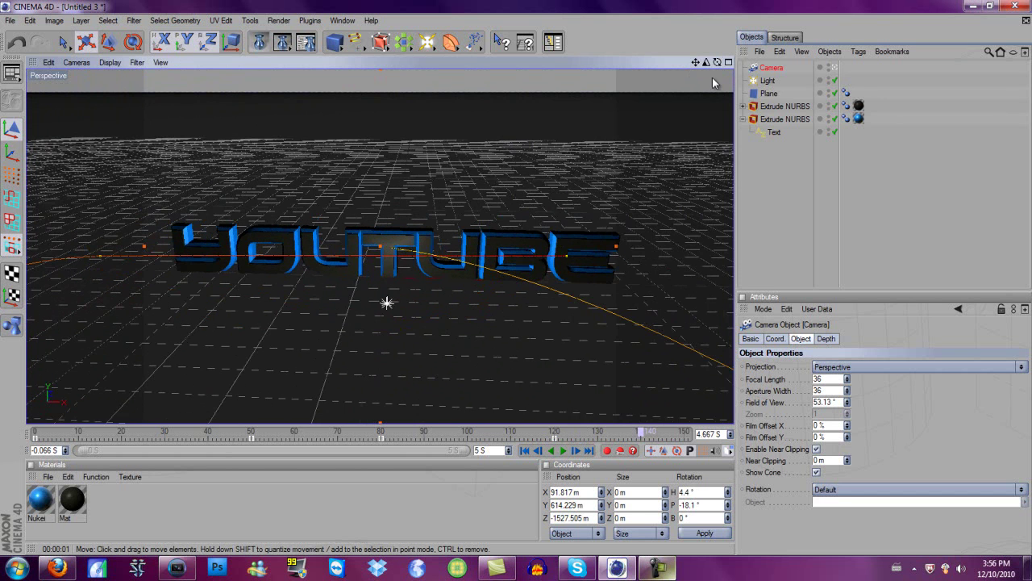
left_click_drag(717, 65, 516, 277)
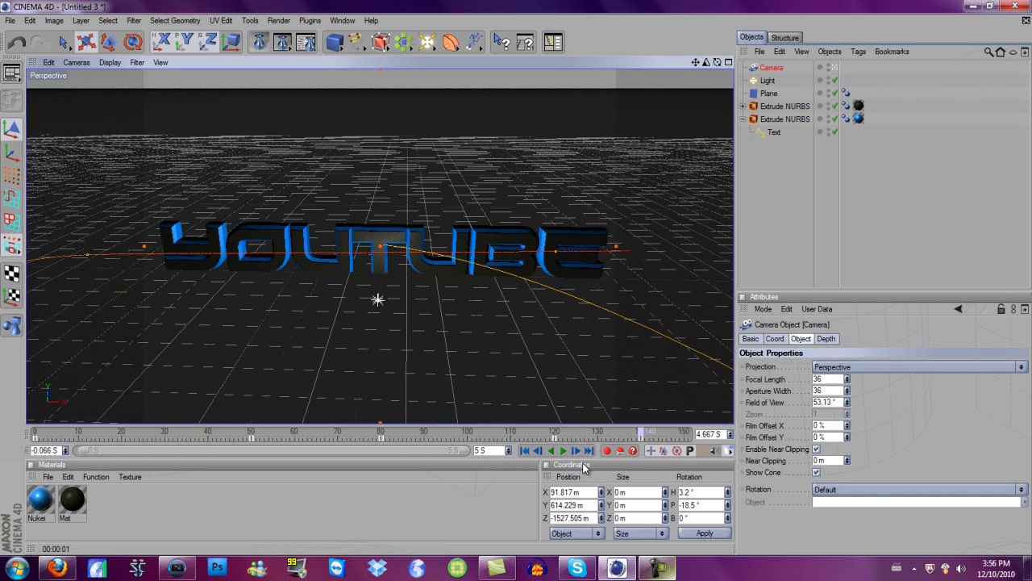
Play the animation from the first frame to review the camera's movement around the text.
left_click(525, 451)
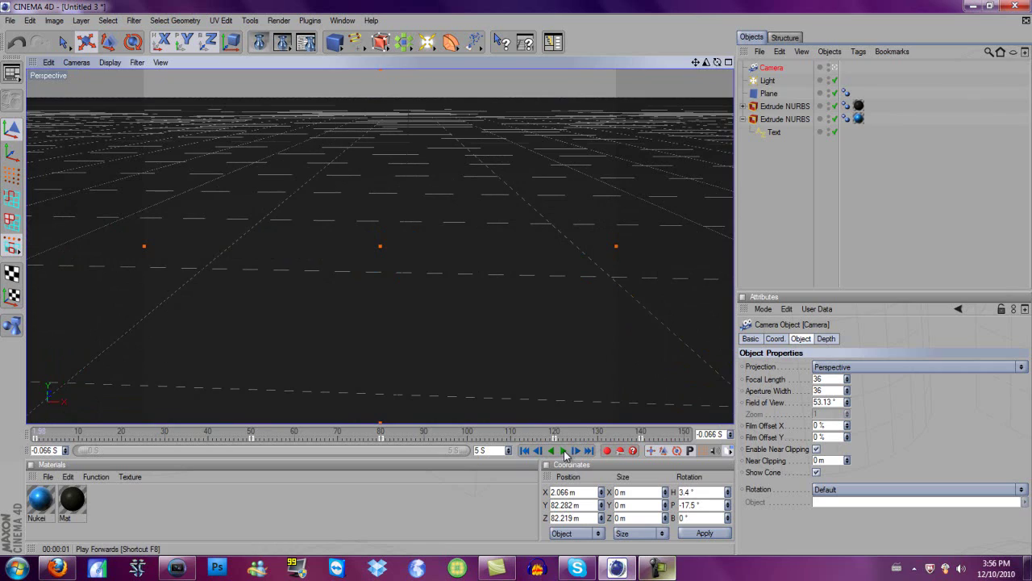
left_click(563, 451)
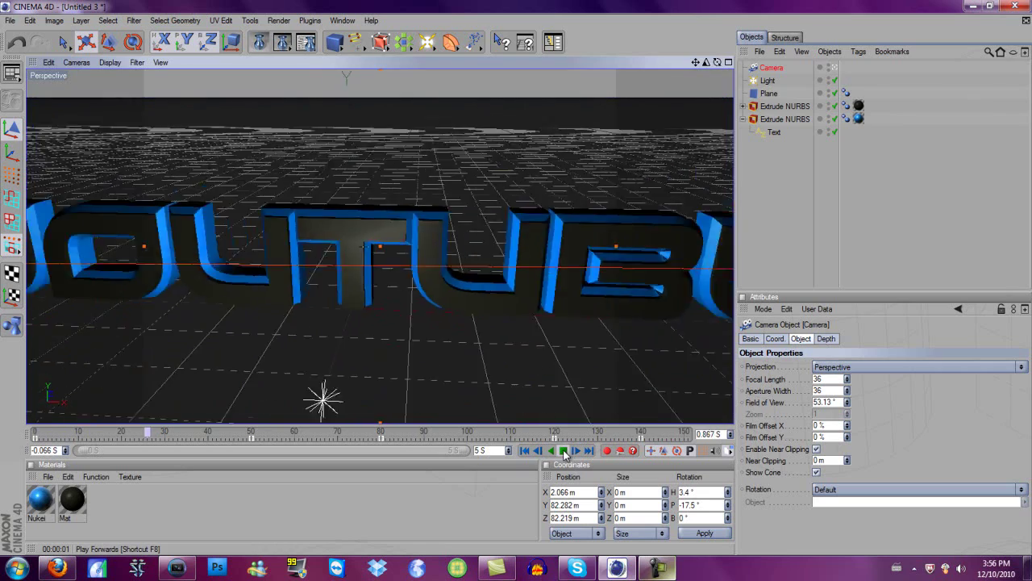